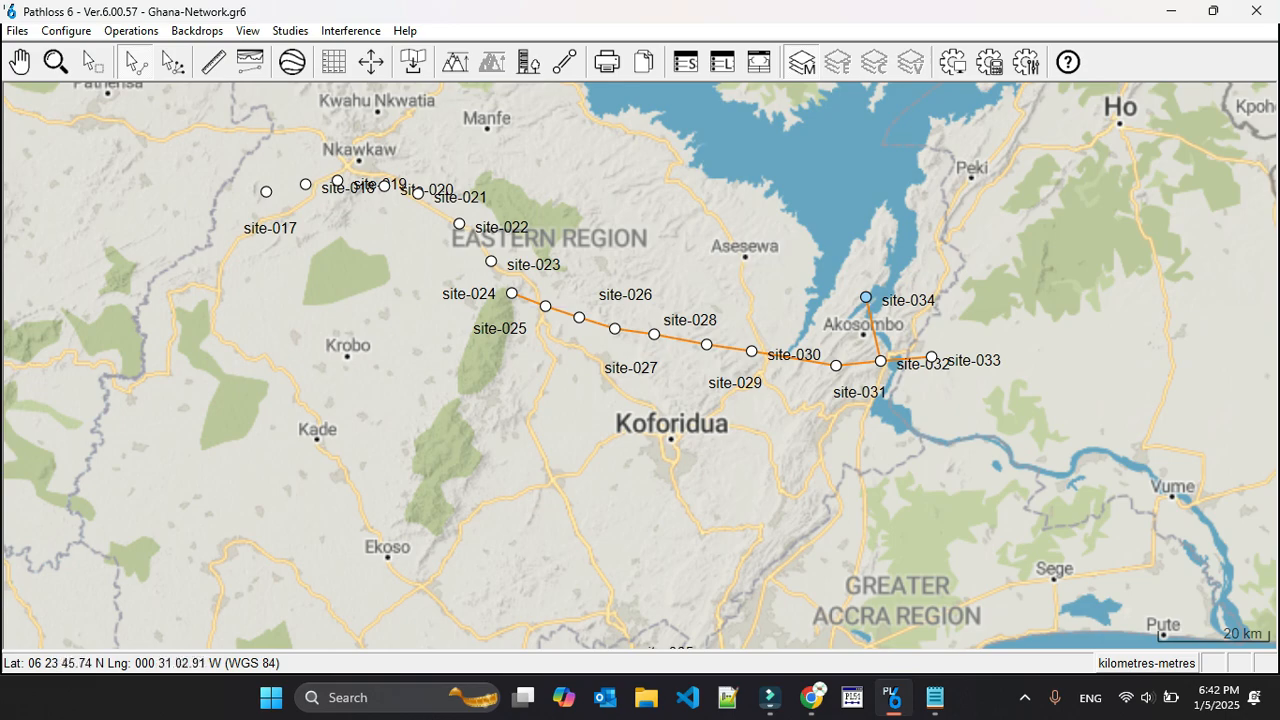
# Examine the site network on the map, from the wider Ghana region down to the linked chain between site-024 and site-034
pyautogui.scroll(-4, 640, 366)
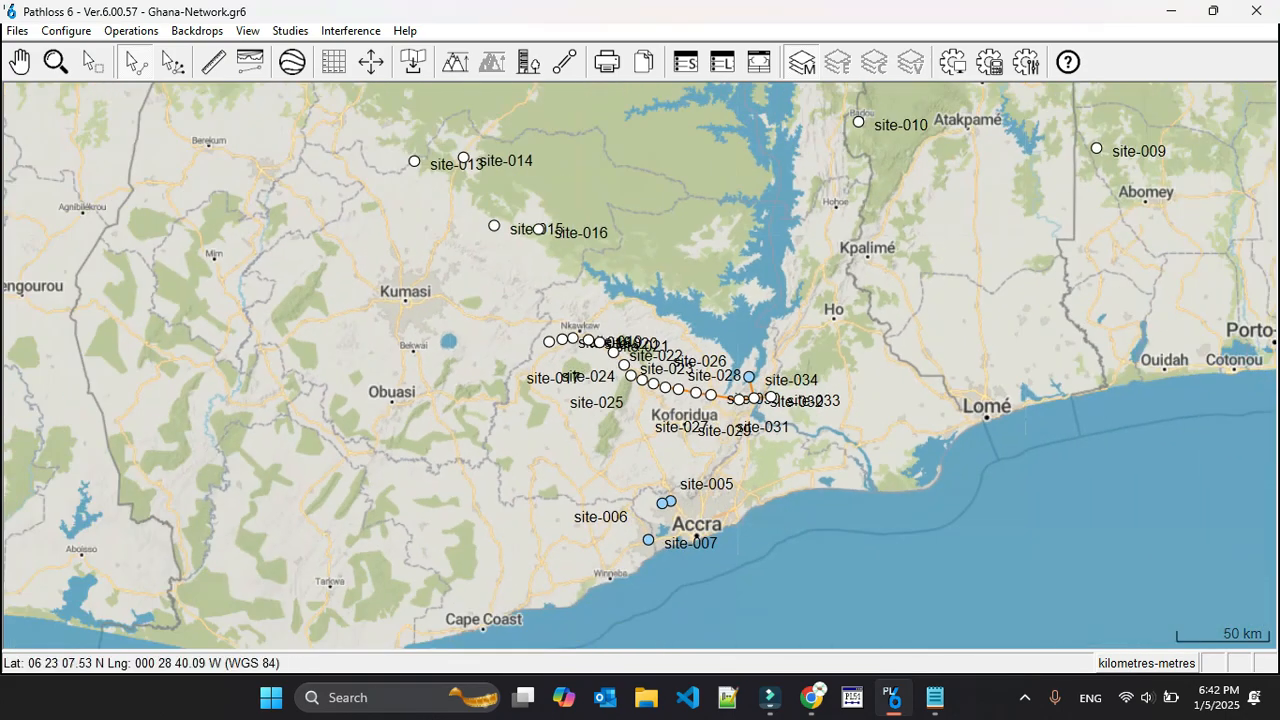
pyautogui.scroll(-2, 640, 360)
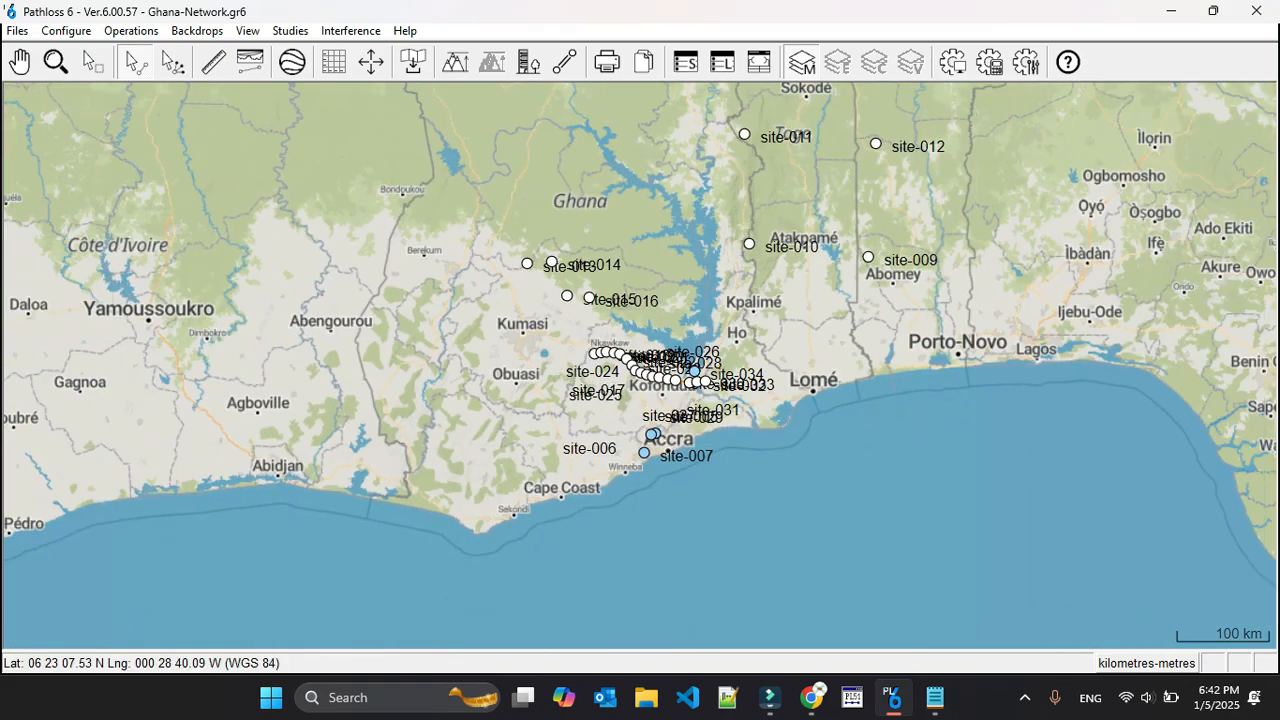
pyautogui.scroll(-2, 640, 366)
pyautogui.scroll(4, 640, 366)
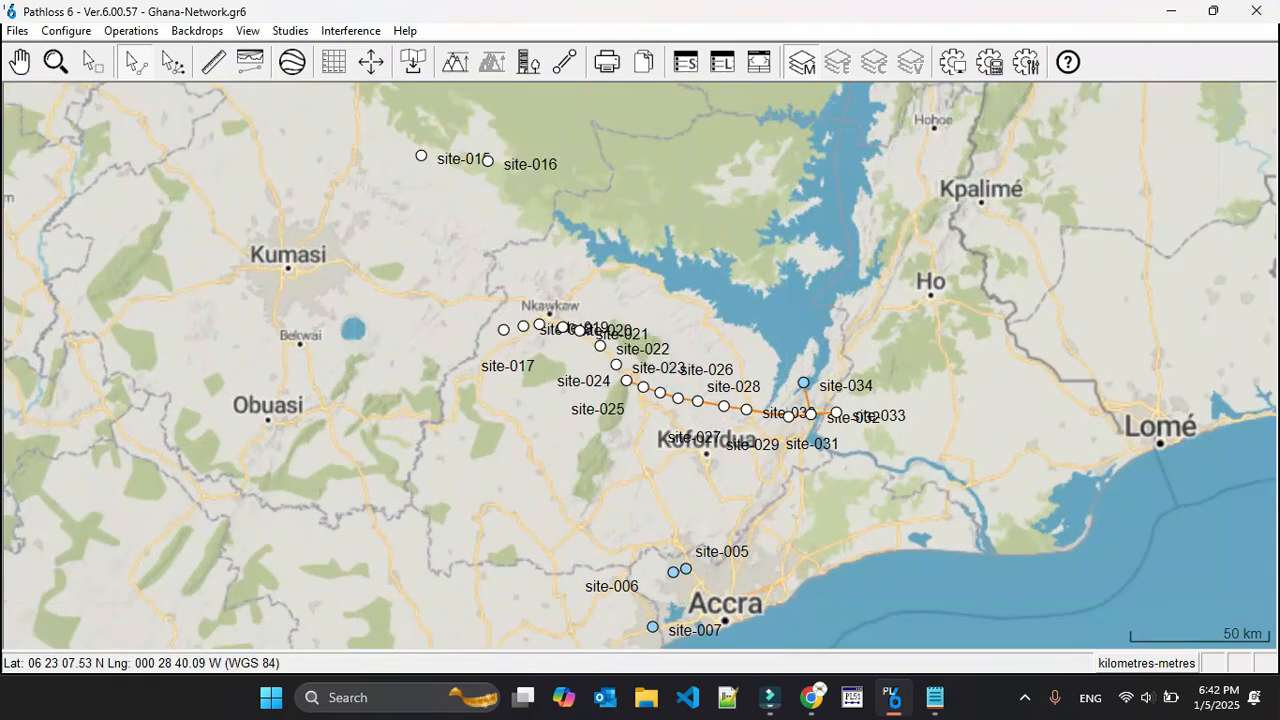
pyautogui.scroll(2, 639, 365)
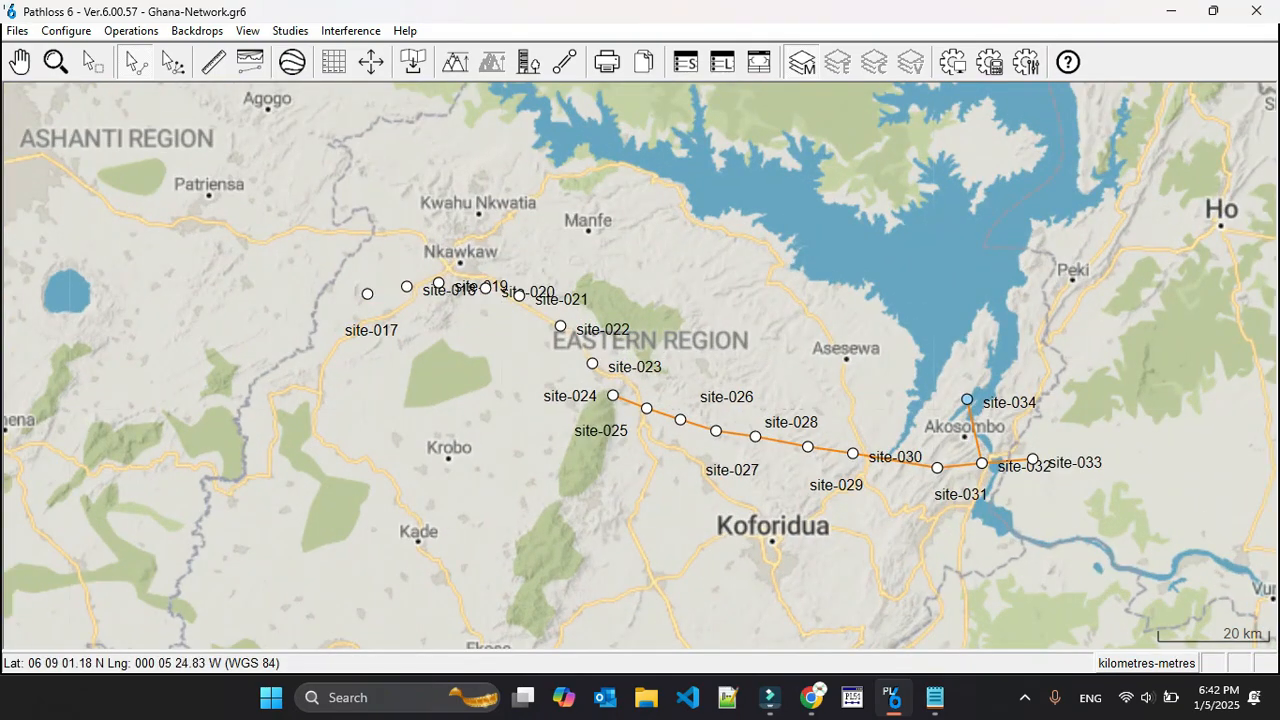
pyautogui.scroll(1, 820, 470)
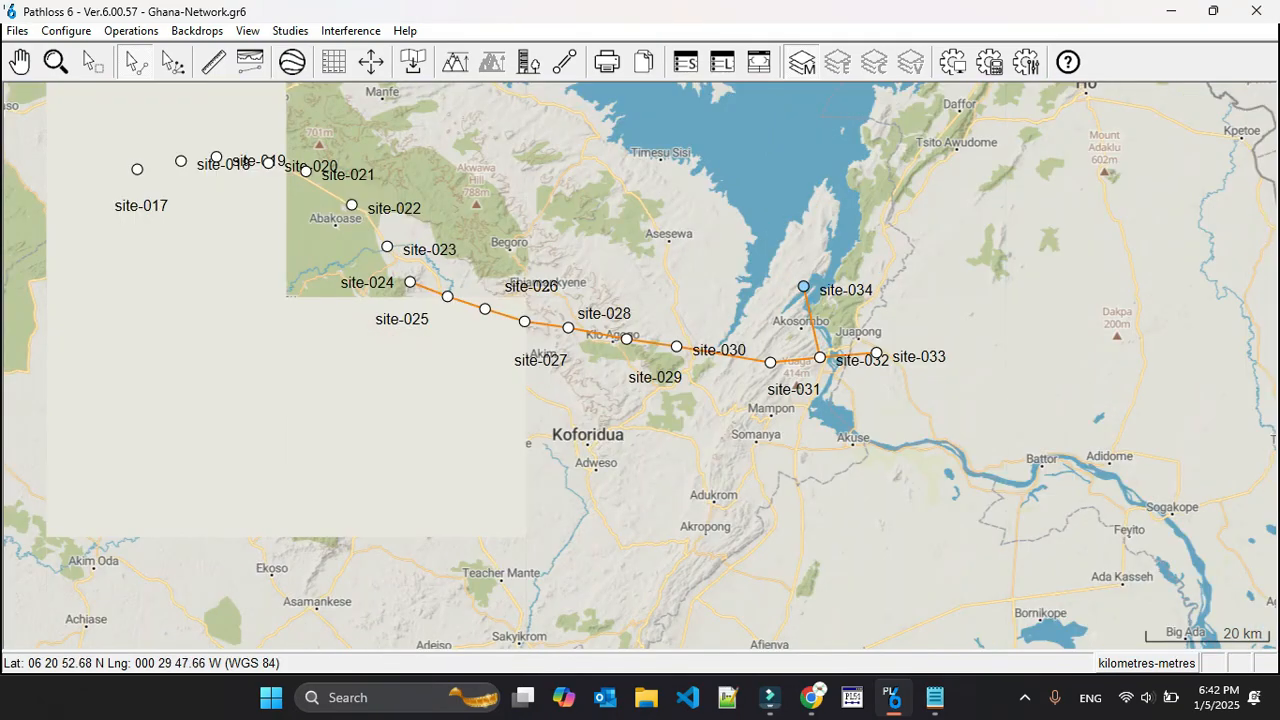
pyautogui.scroll(3, 745, 400)
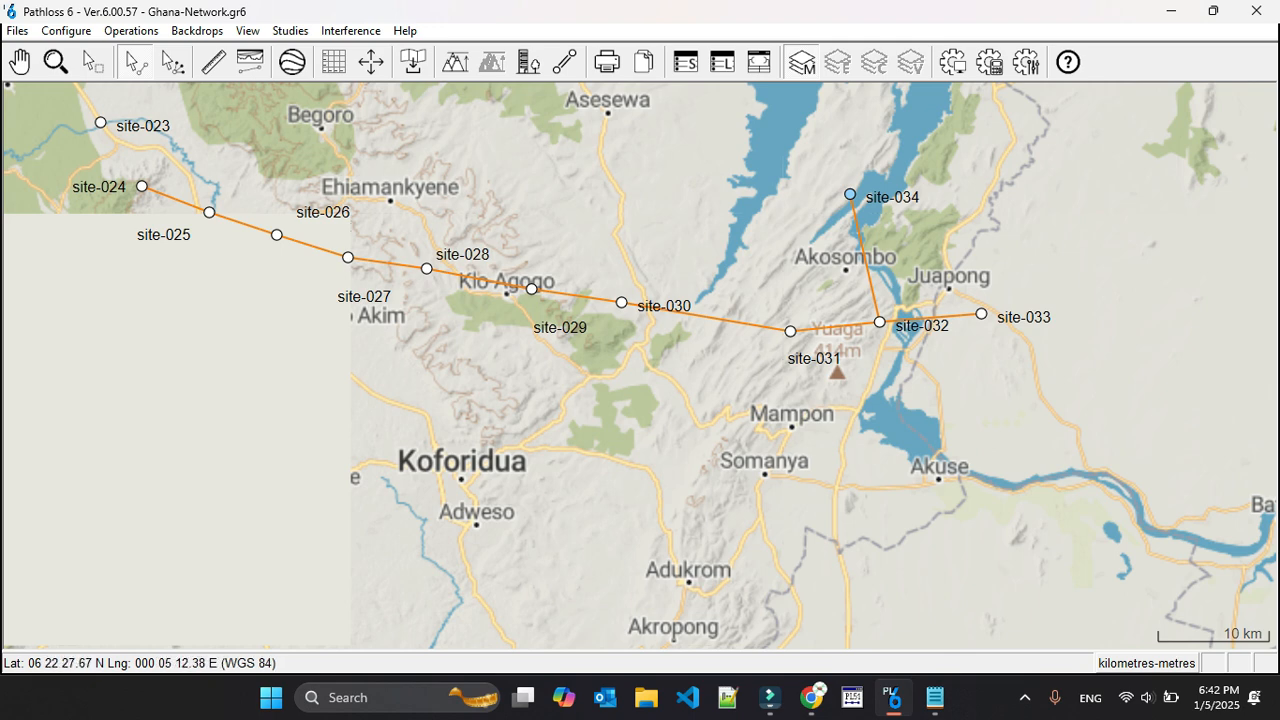
# Set up an intra-system interference calculation with automatic OHLOSS calculation, analyzing All Links against All Links
pyautogui.click(350, 30)
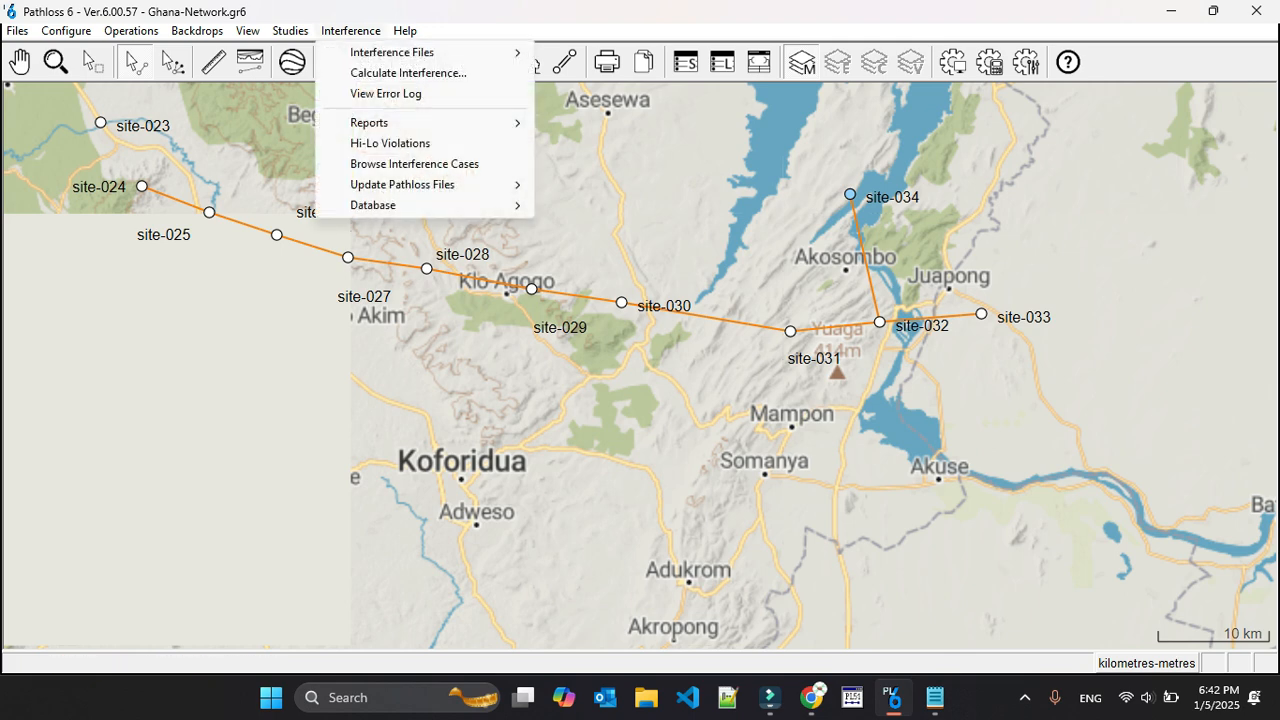
pyautogui.click(408, 73)
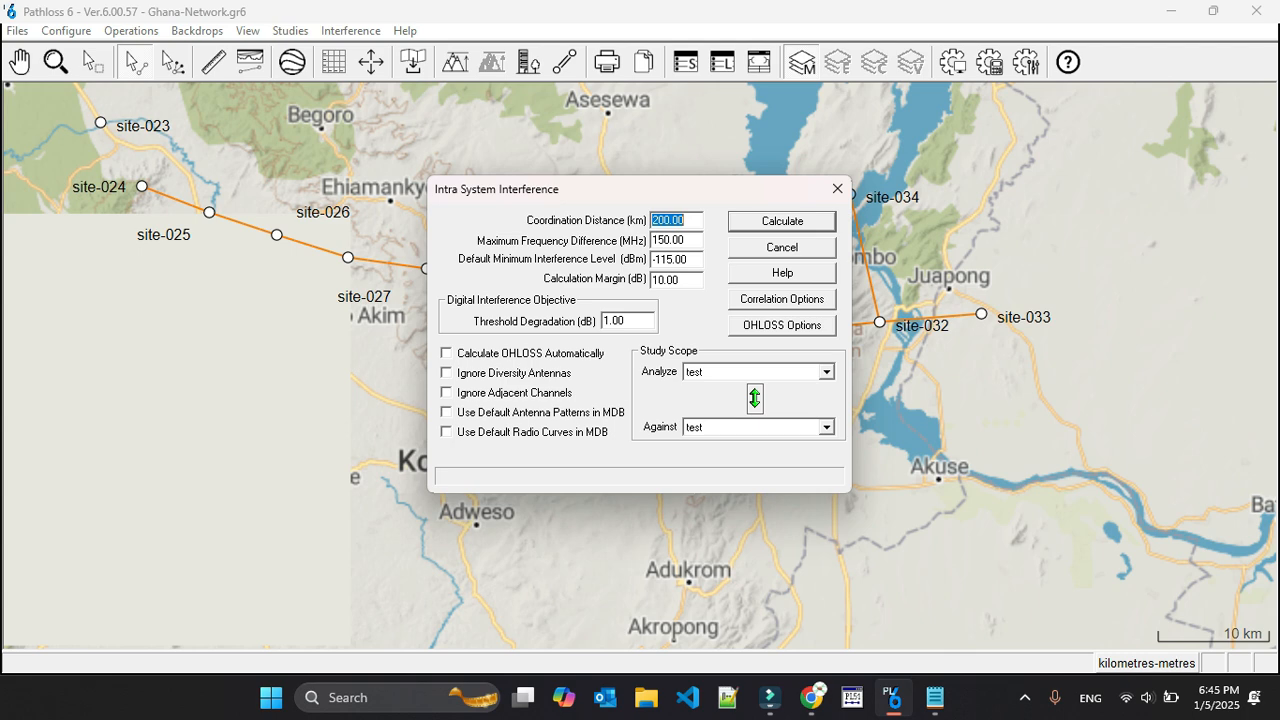
pyautogui.click(688, 220)
pyautogui.click(826, 372)
pyautogui.click(740, 387)
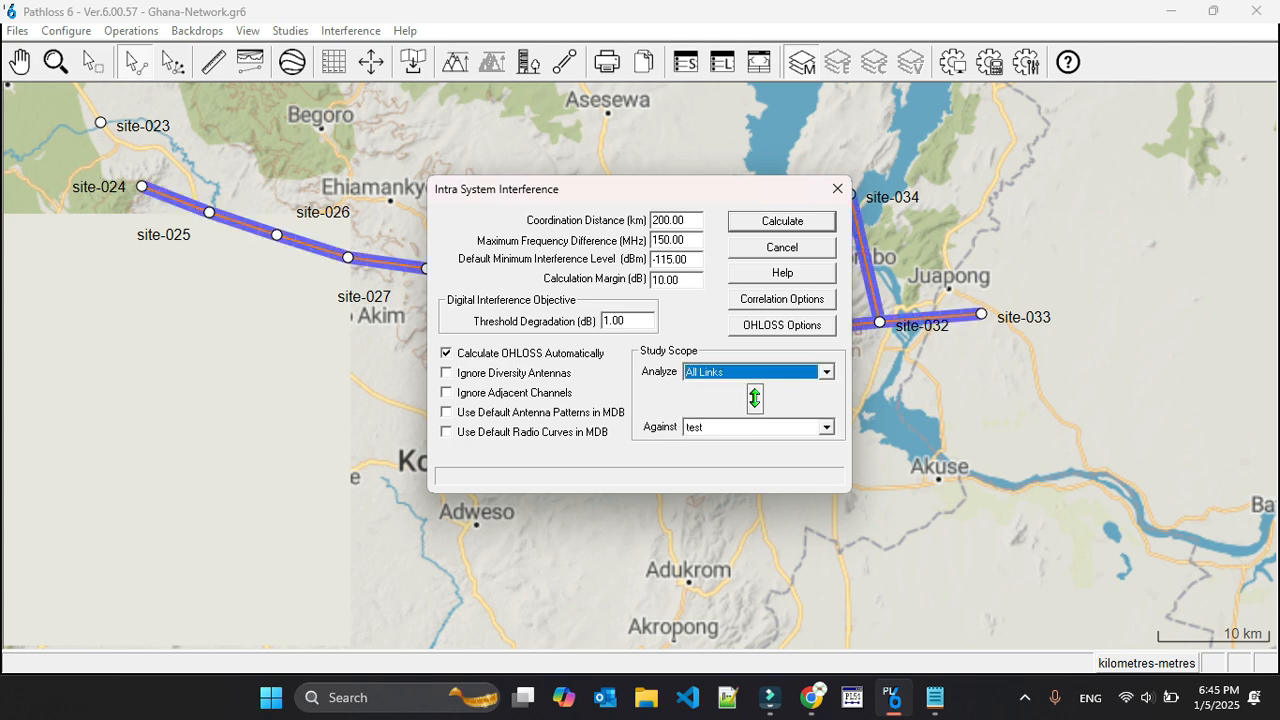
pyautogui.click(826, 427)
pyautogui.click(740, 454)
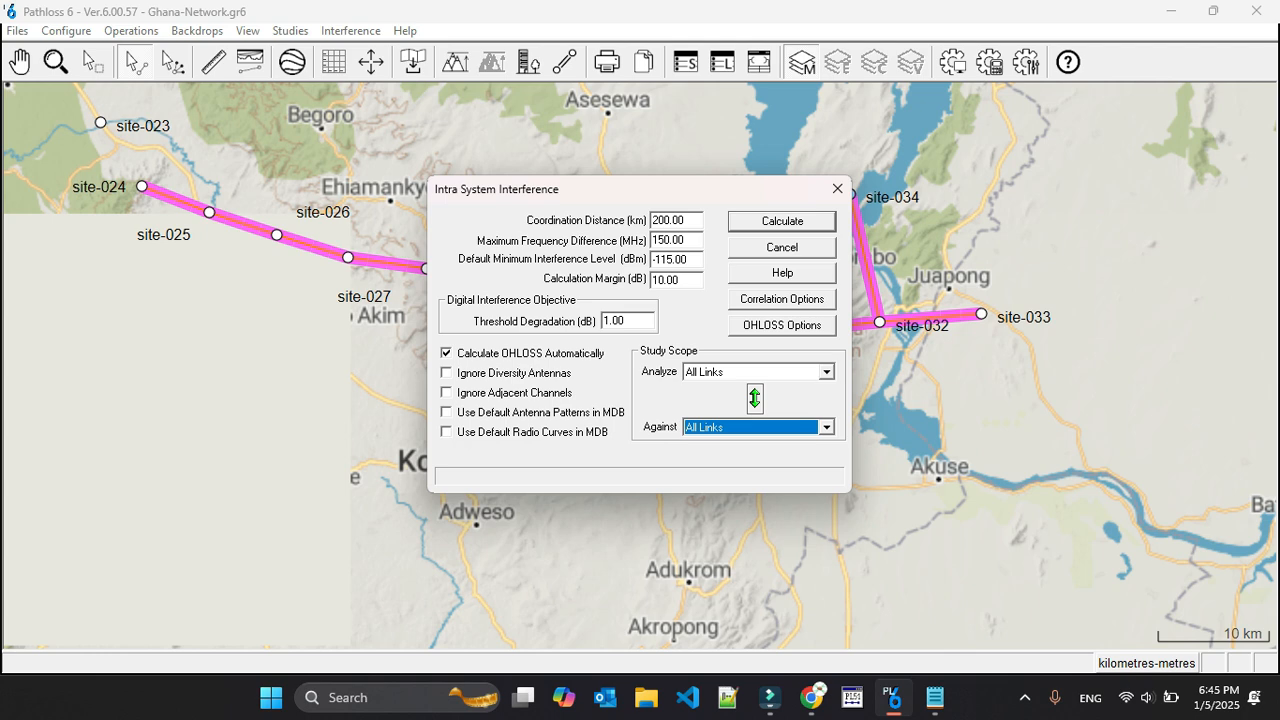
# Run the interference calculation using the clutter database, then check the interference error log and close it
pyautogui.click(782, 222)
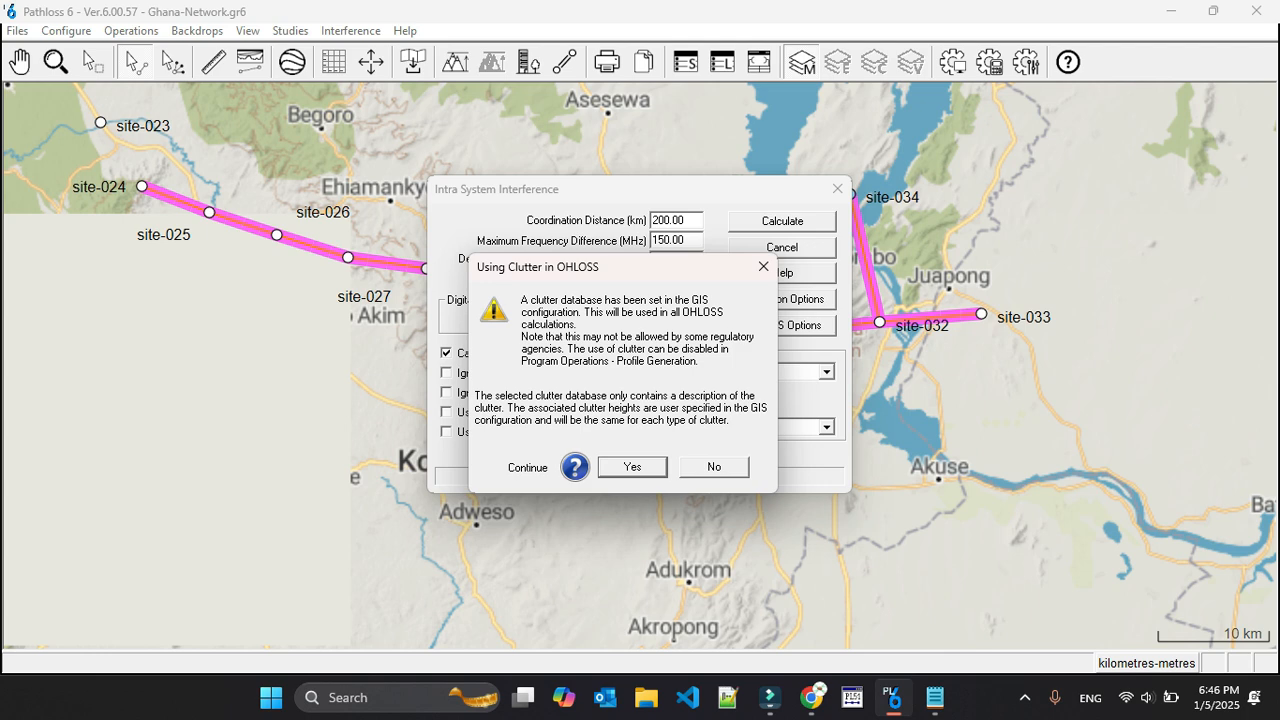
pyautogui.press('Return')
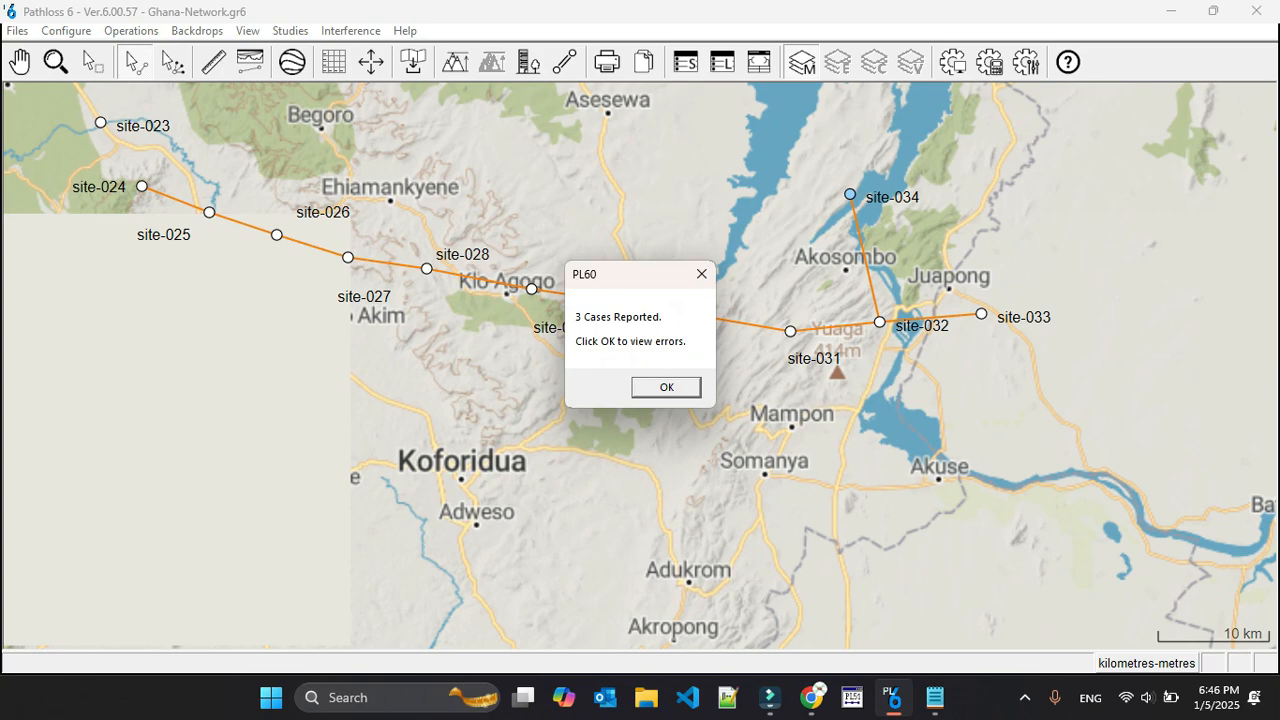
pyautogui.press('Return')
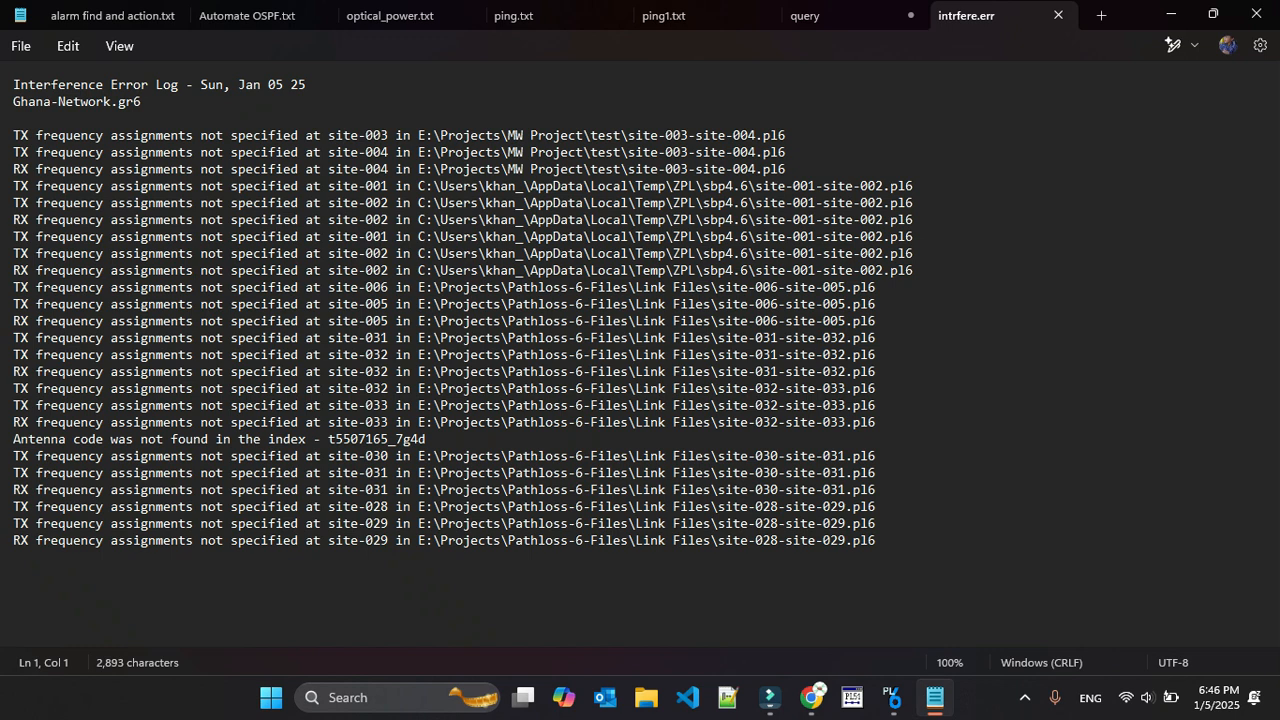
pyautogui.click(1058, 15)
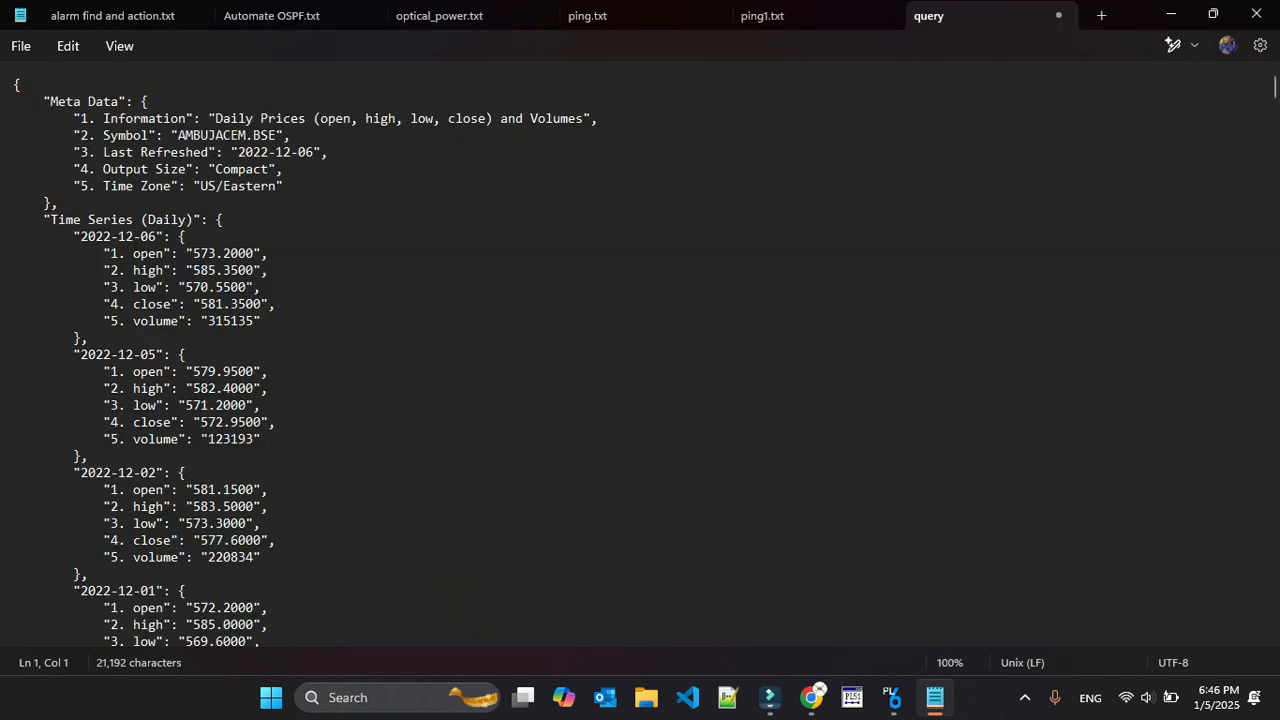
pyautogui.click(1171, 14)
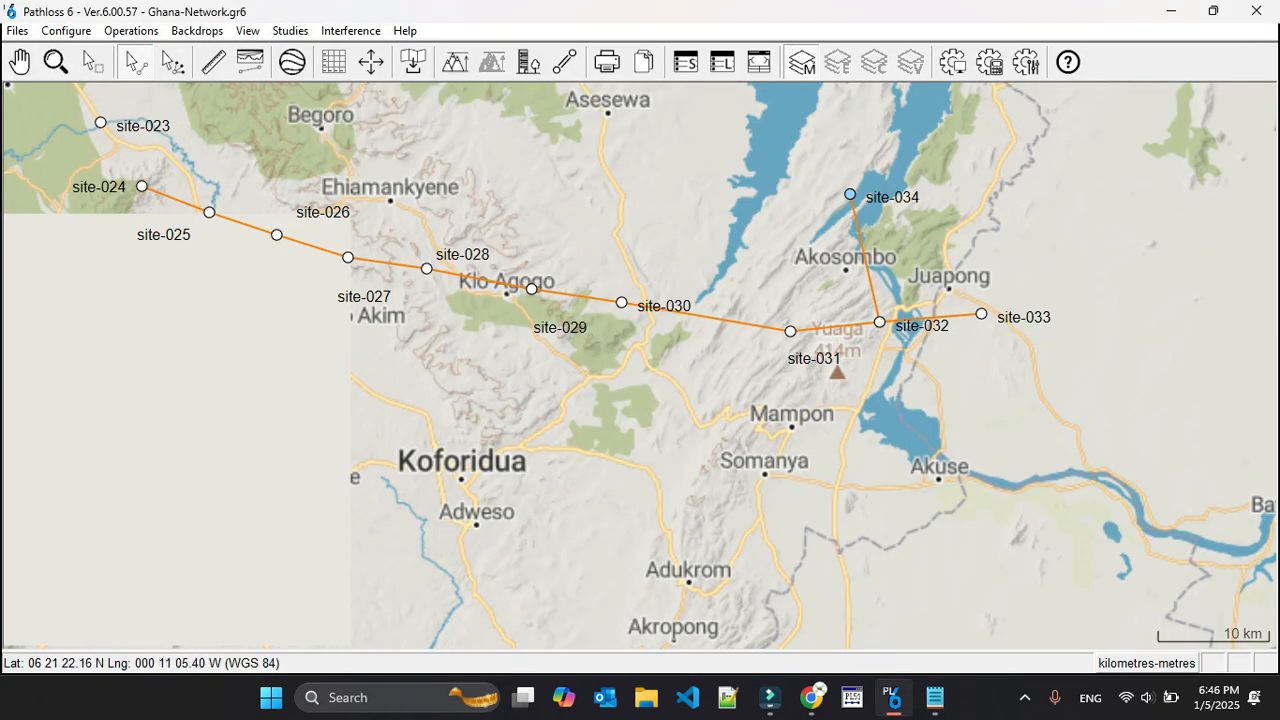
# Check the transmit frequency assignments in the channel table of the site-029 to site-030 link
pyautogui.click(582, 296)
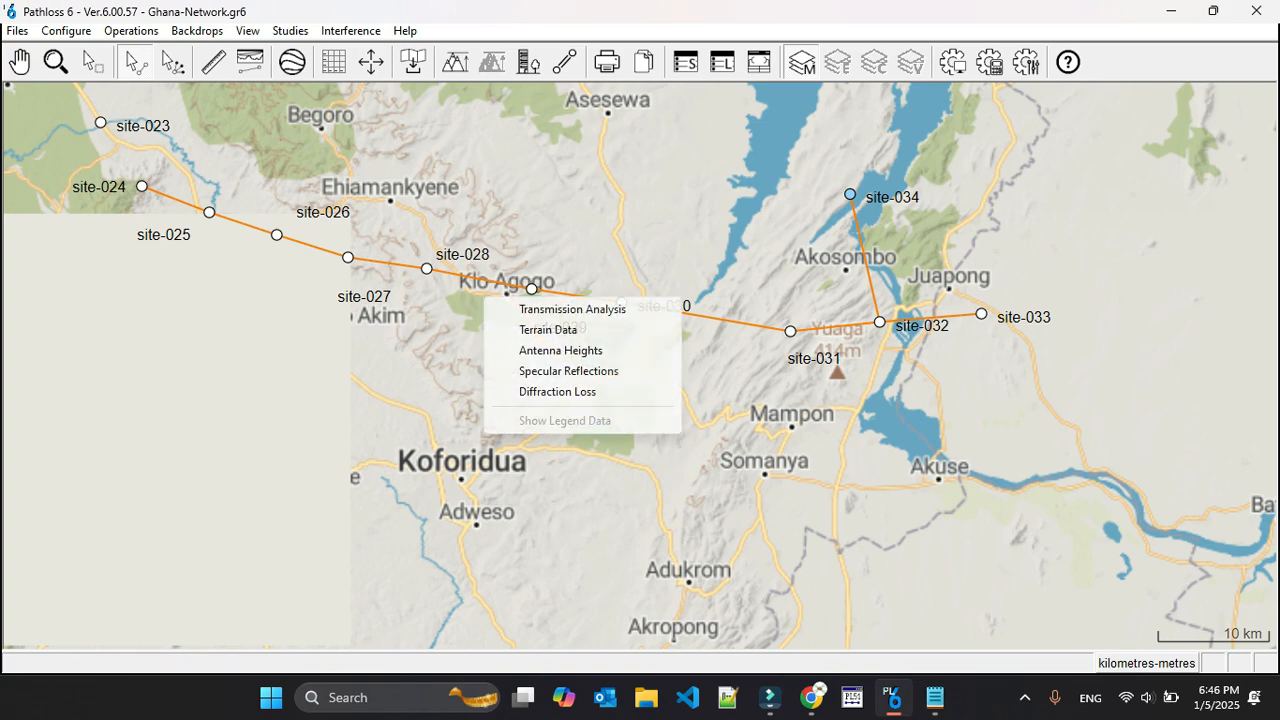
pyautogui.click(572, 309)
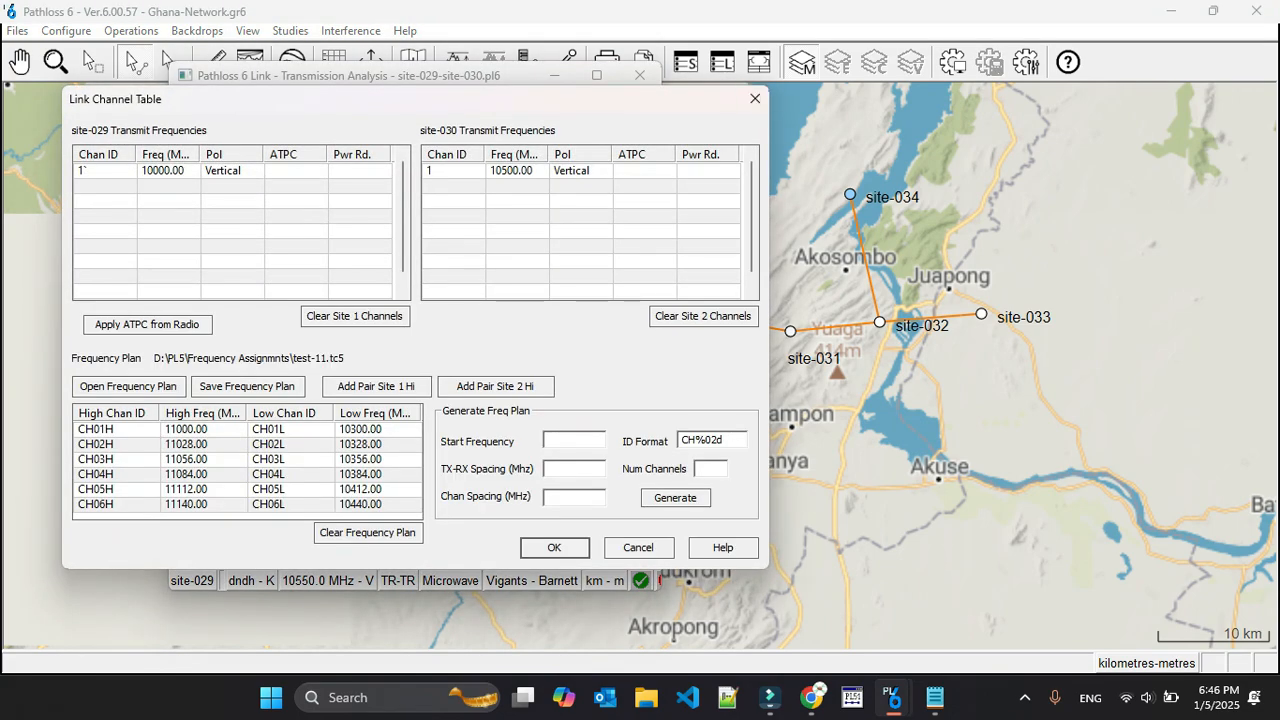
pyautogui.click(755, 98)
pyautogui.click(640, 75)
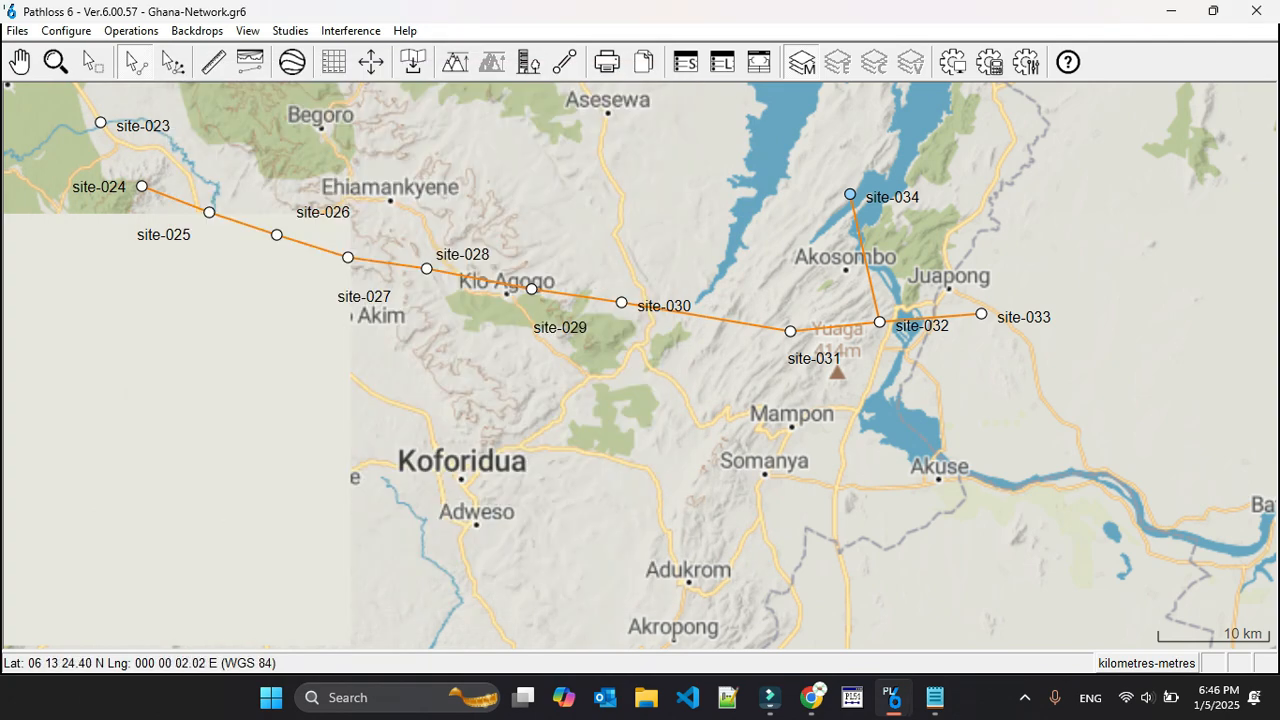
# Check the transmit frequency assignments of the site-028 to site-029 link and save the link when closing it
pyautogui.click(467, 276)
pyautogui.click(466, 289)
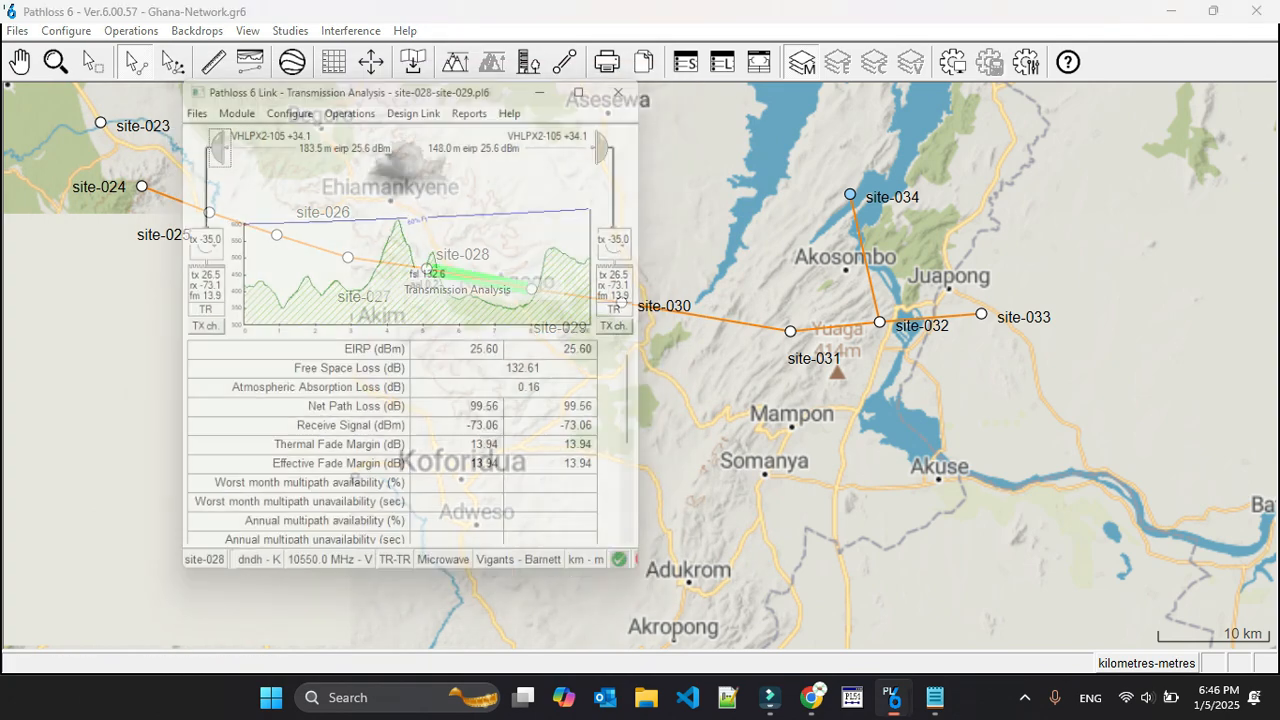
pyautogui.click(194, 328)
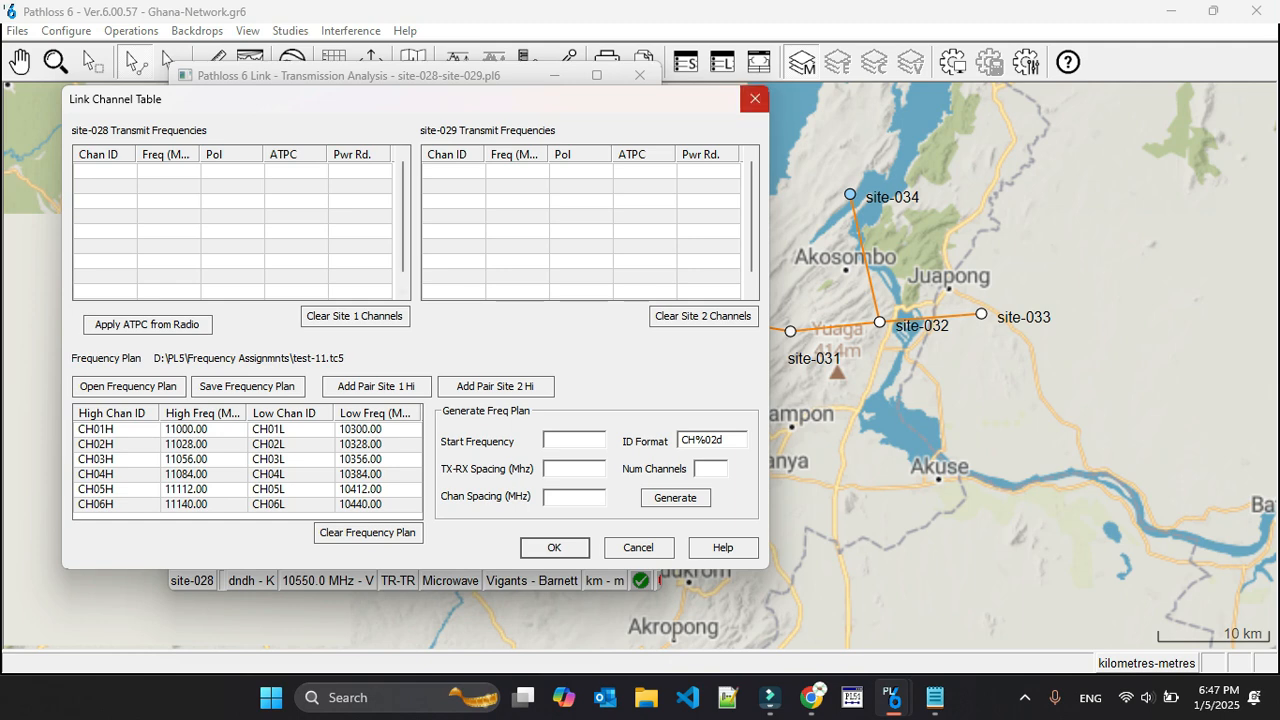
pyautogui.click(755, 98)
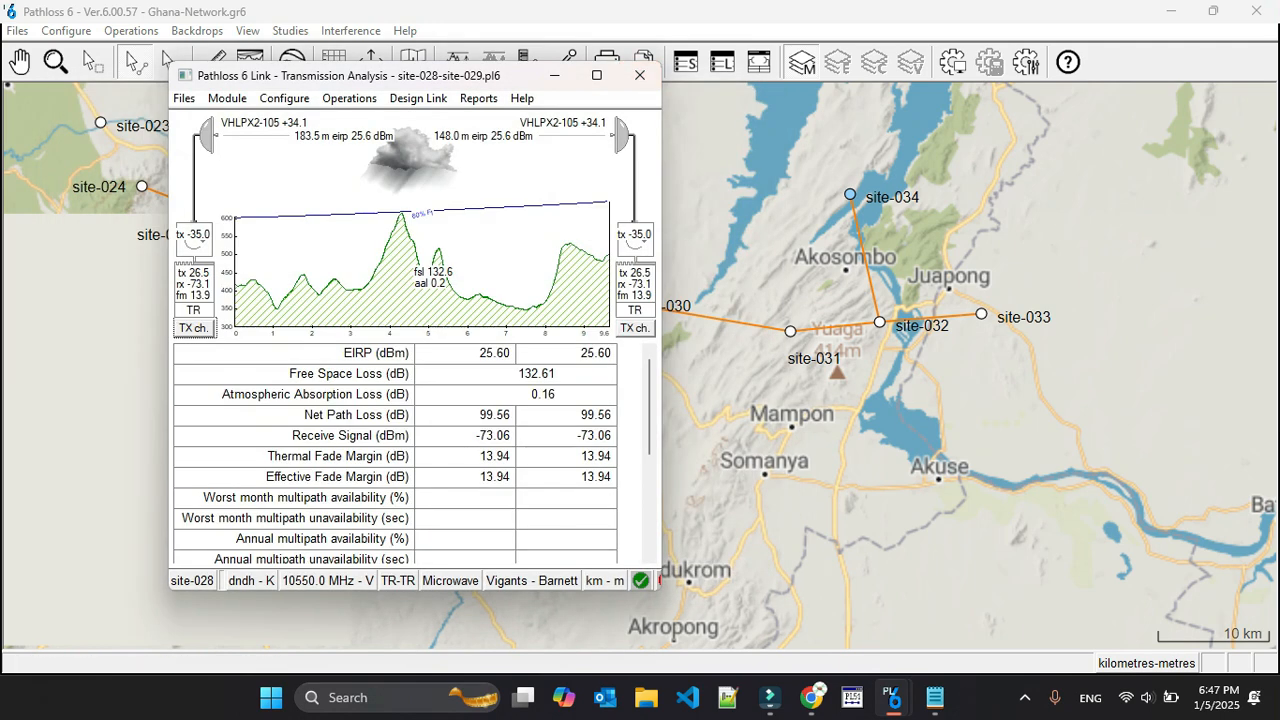
pyautogui.click(640, 75)
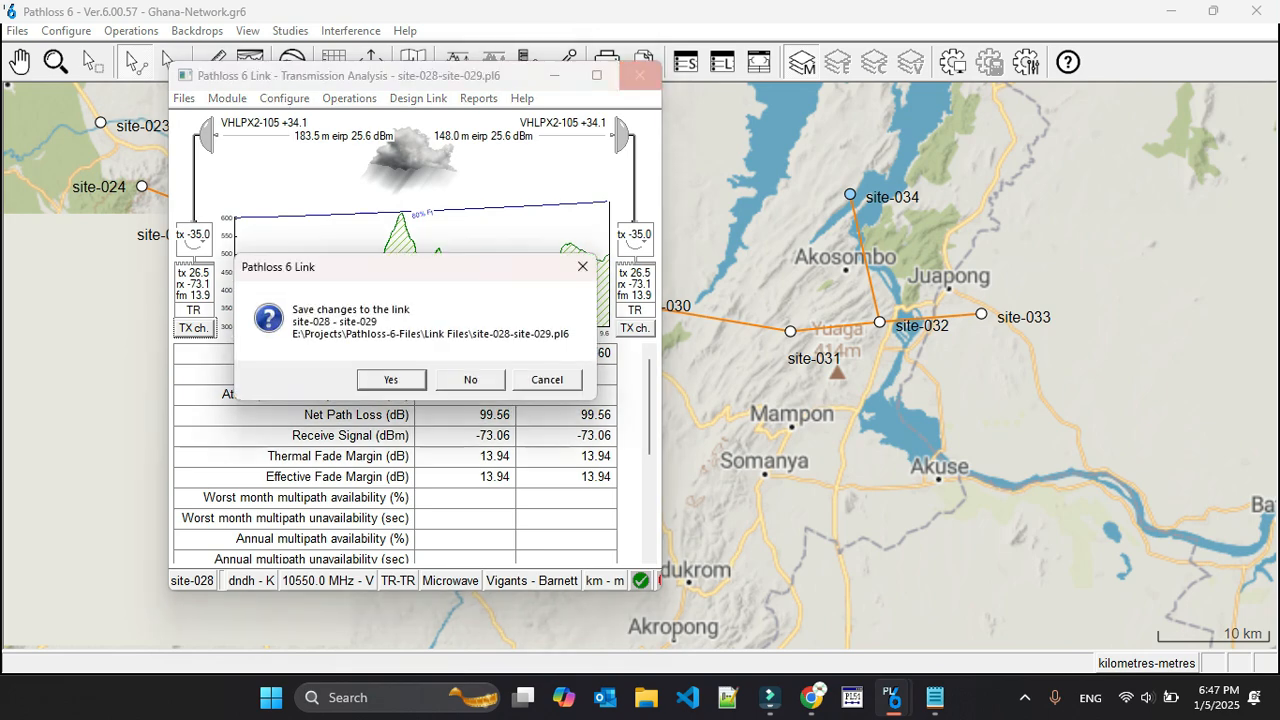
pyautogui.click(391, 380)
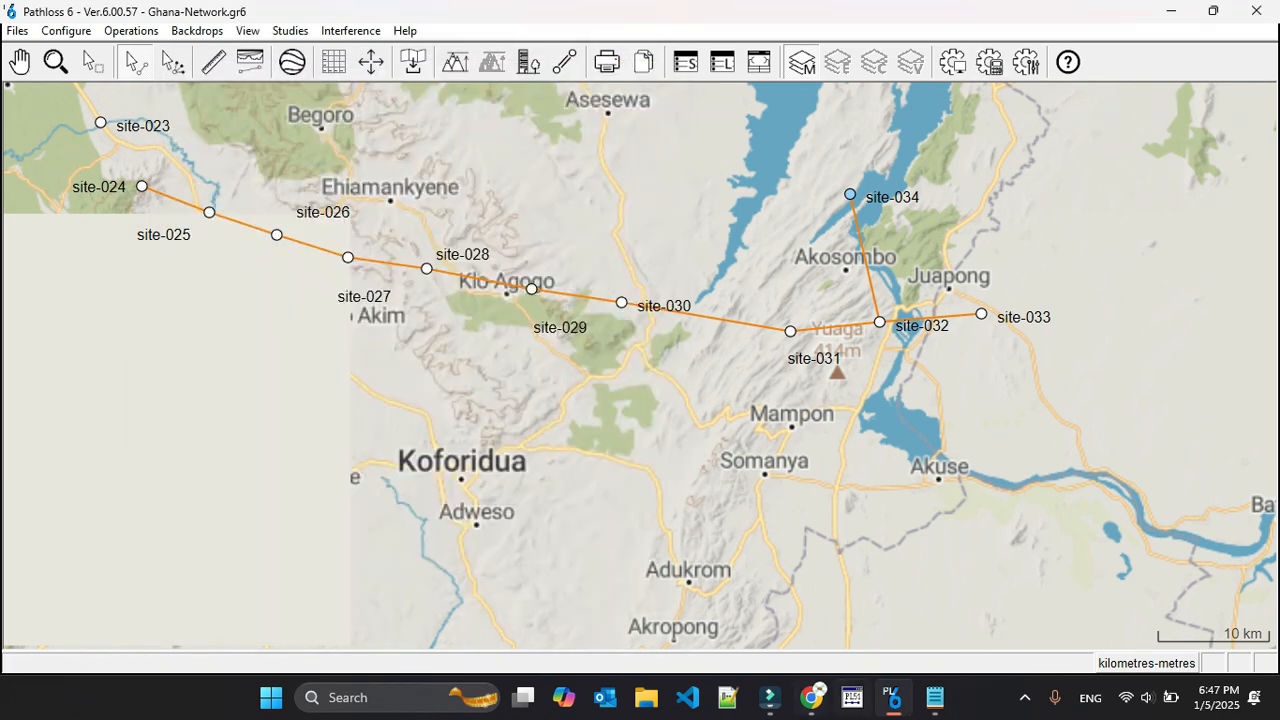
# Generate the interference high-low violation report and review the entries for site-024 through site-027
pyautogui.click(935, 698)
pyautogui.hotkey('alt', 'Tab')
pyautogui.click(350, 31)
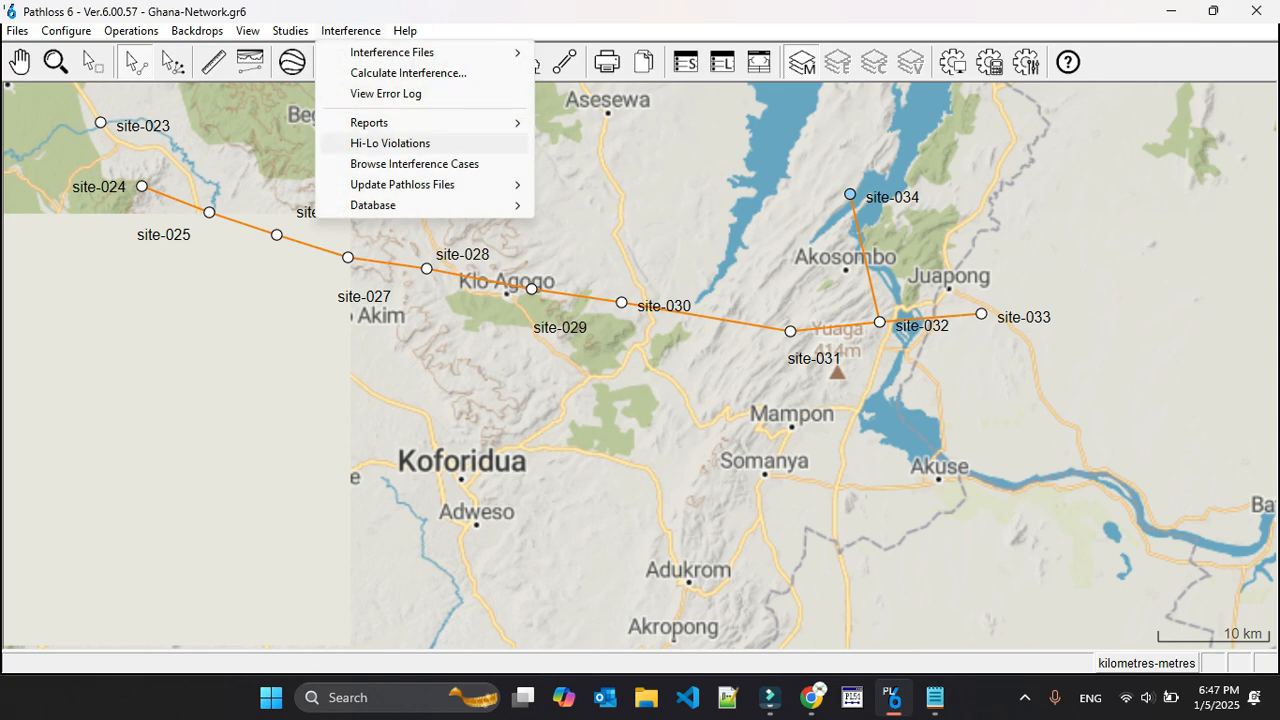
pyautogui.click(390, 143)
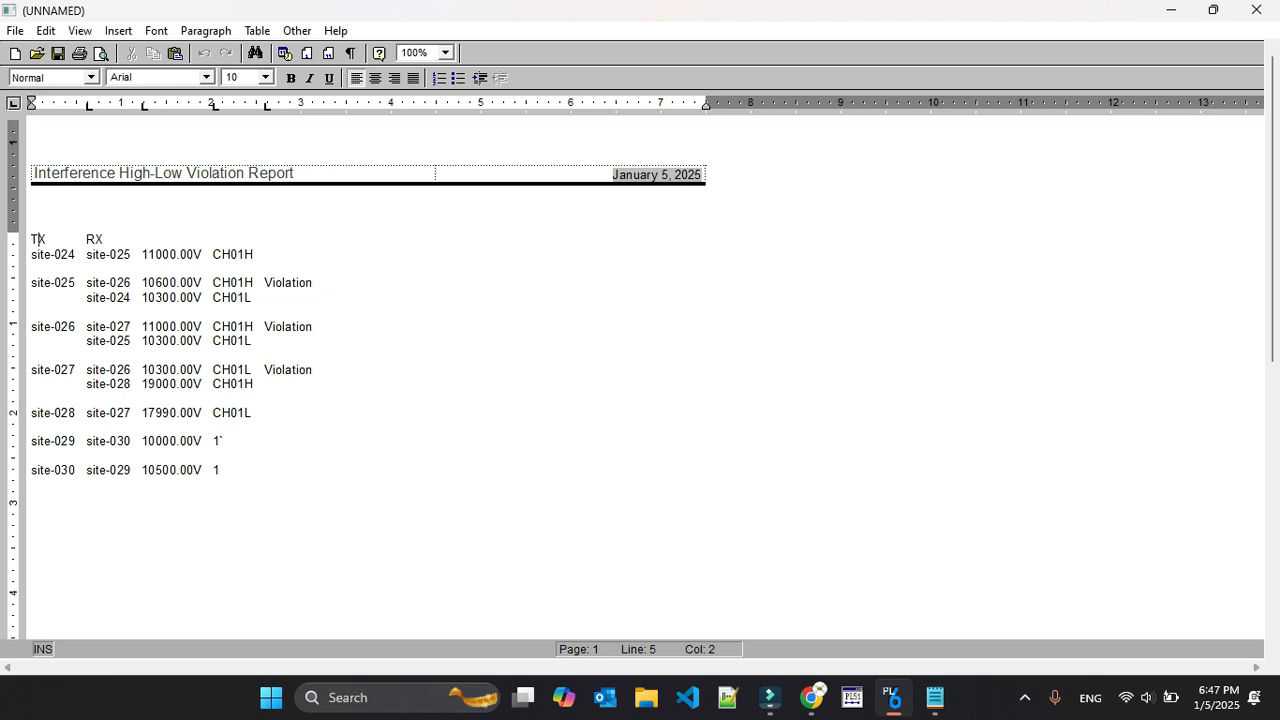
pyautogui.moveTo(286, 385); pyautogui.dragTo(35, 342)
pyautogui.moveTo(32, 254); pyautogui.dragTo(264, 384)
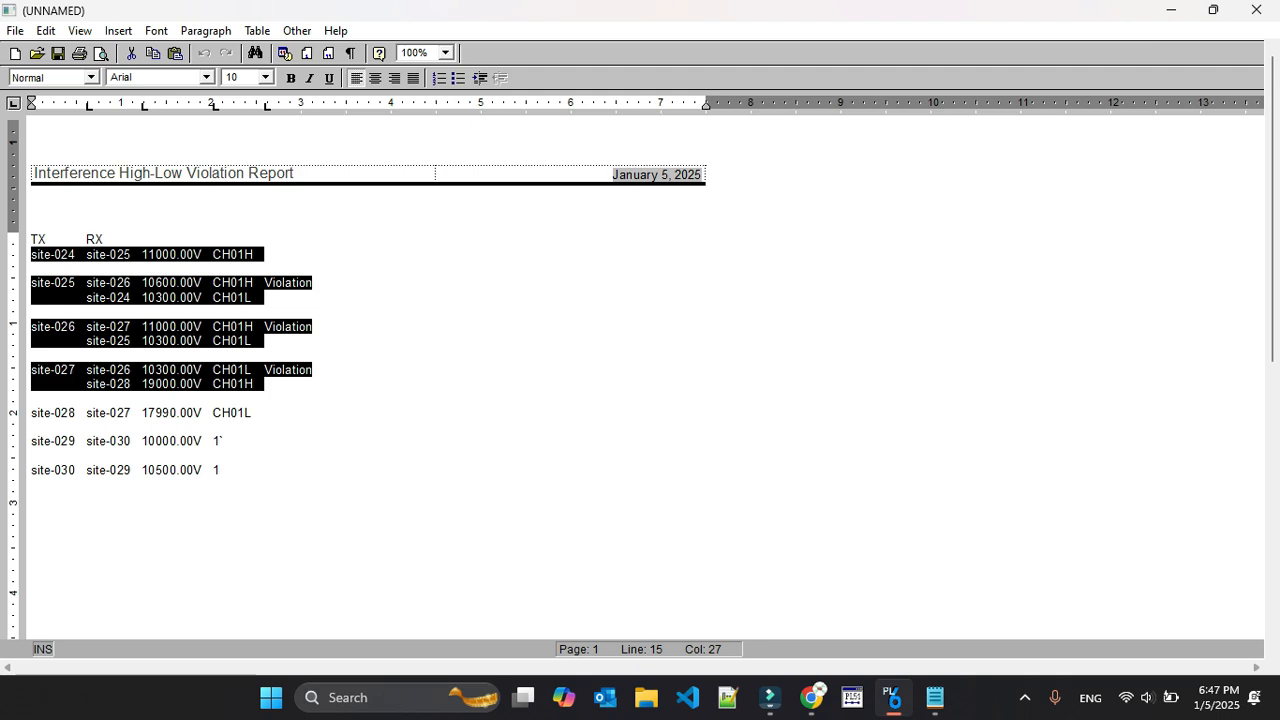
pyautogui.click(1257, 10)
# Browse all the calculated interference cases one by one, reviewing each victim and interferer path on the map
pyautogui.click(350, 31)
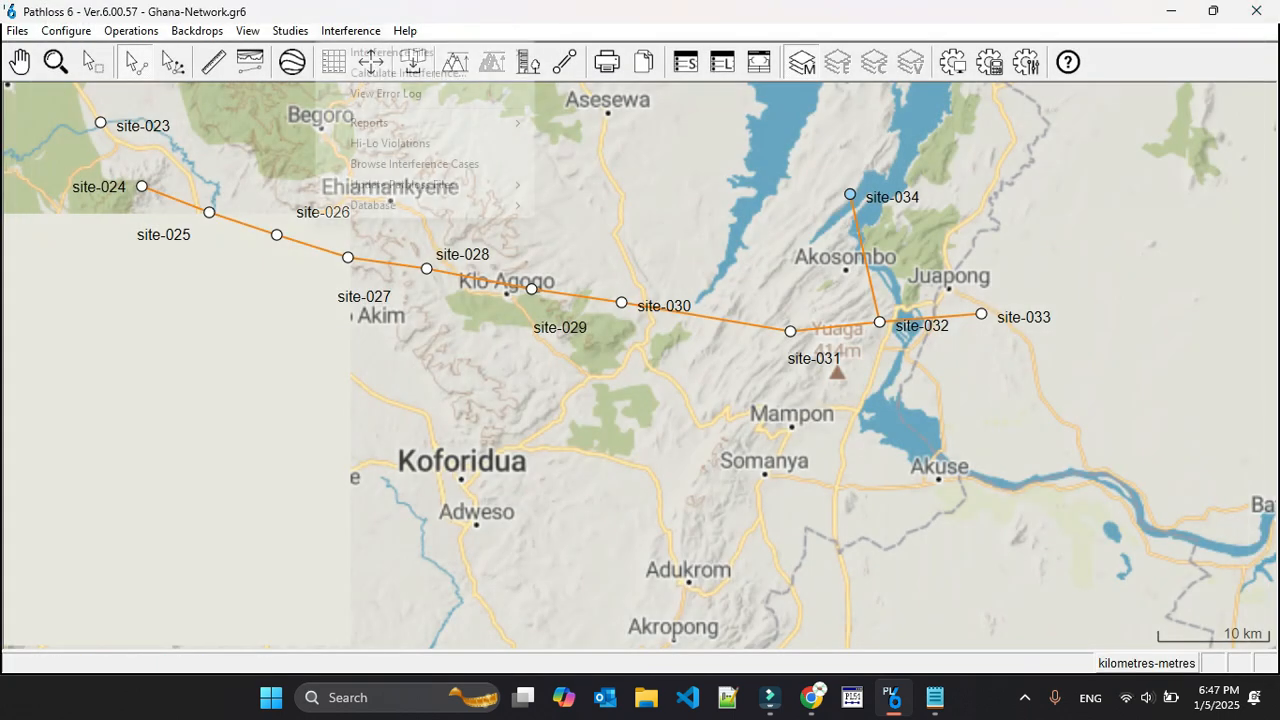
pyautogui.click(414, 163)
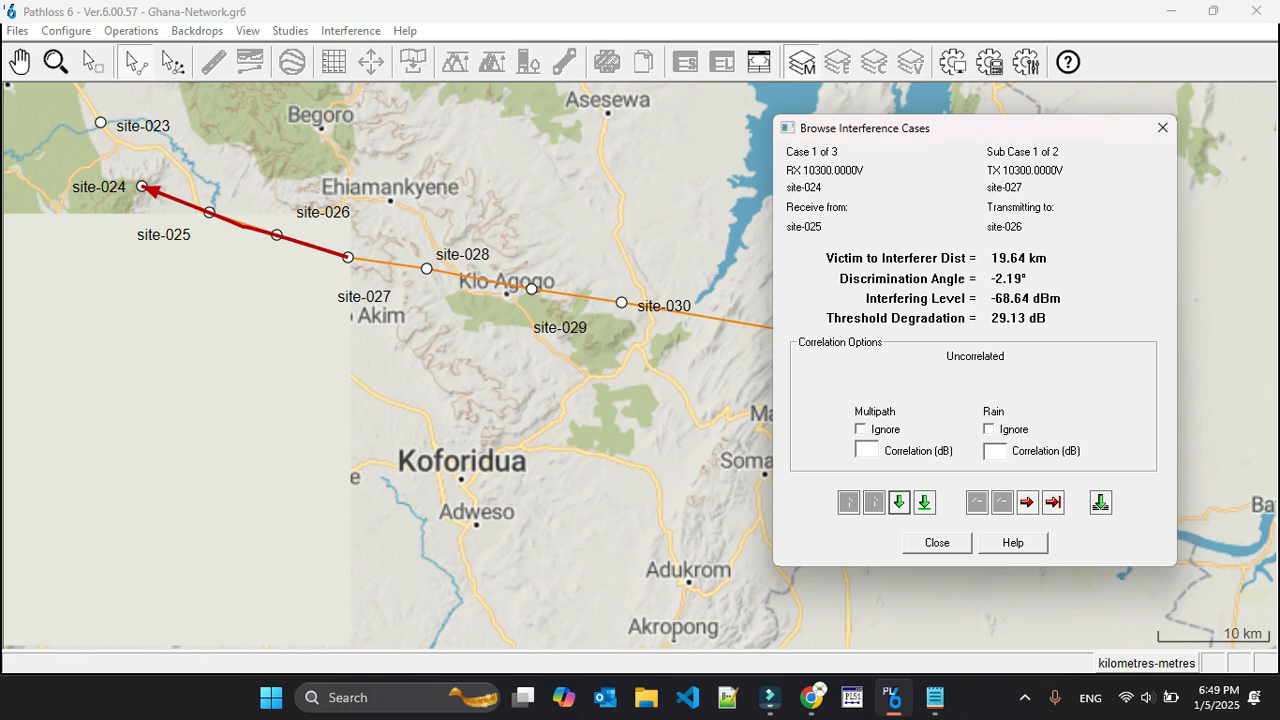
pyautogui.click(899, 502)
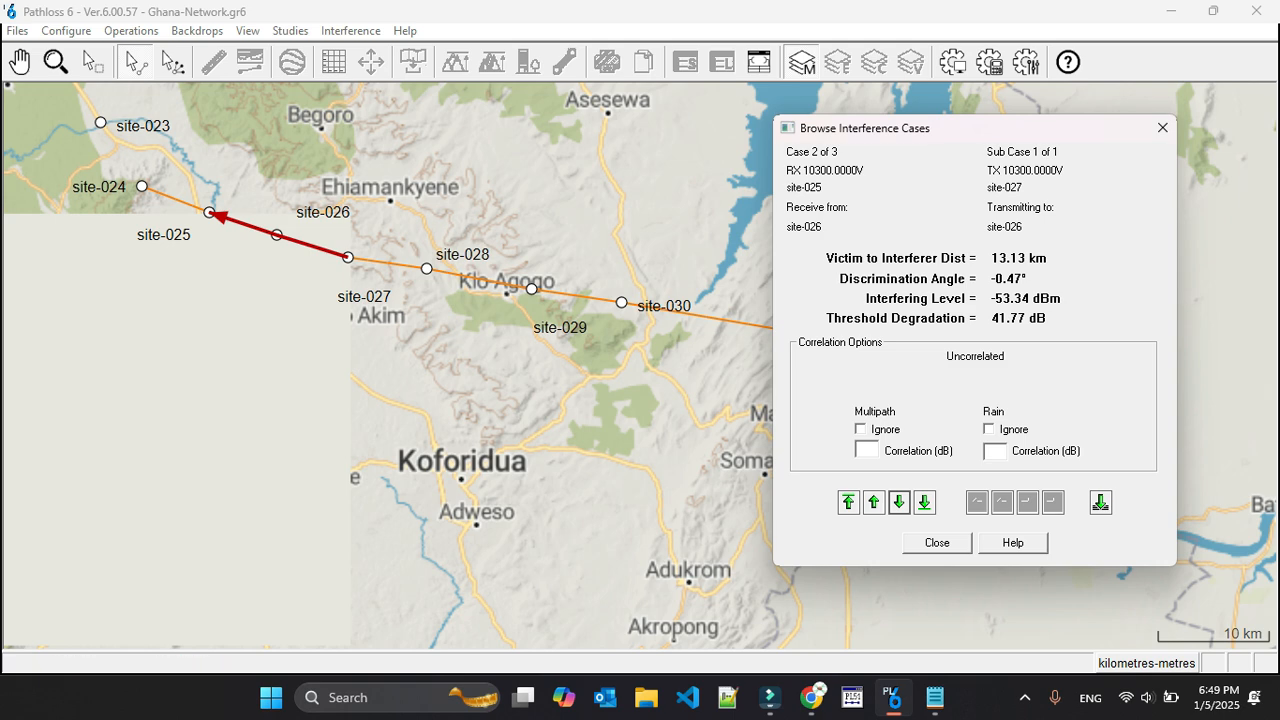
pyautogui.click(899, 502)
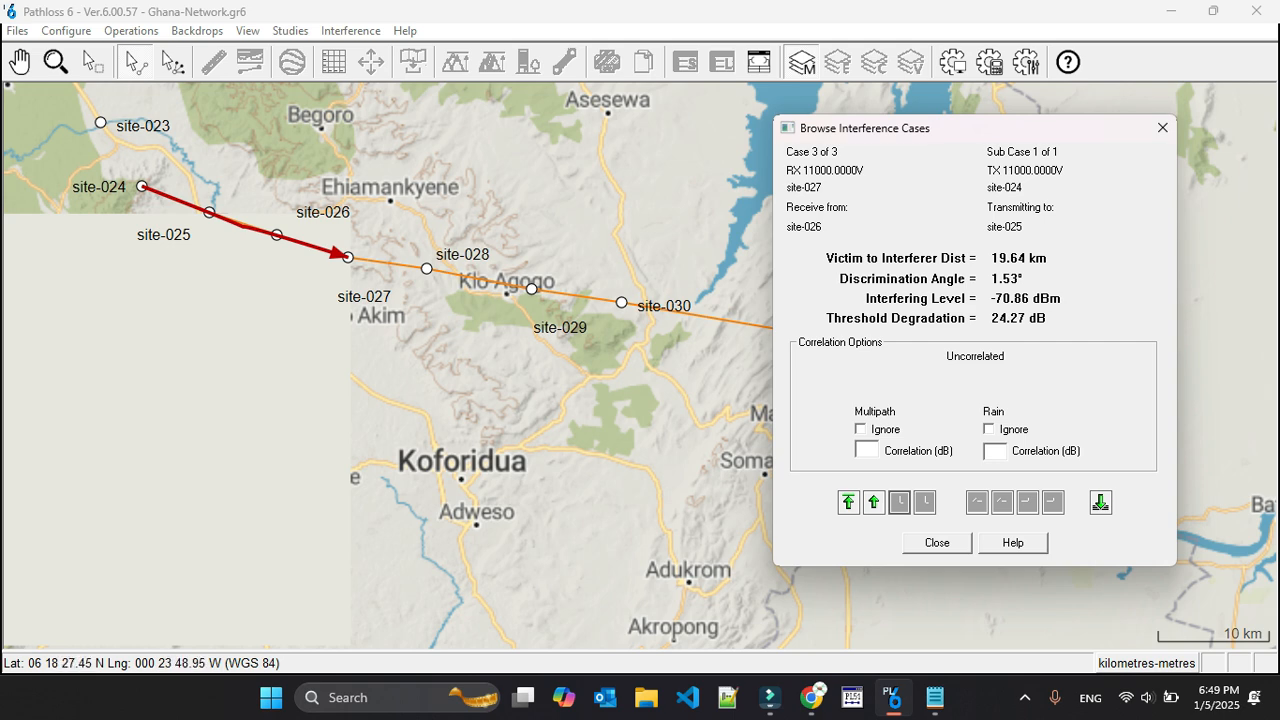
pyautogui.click(937, 543)
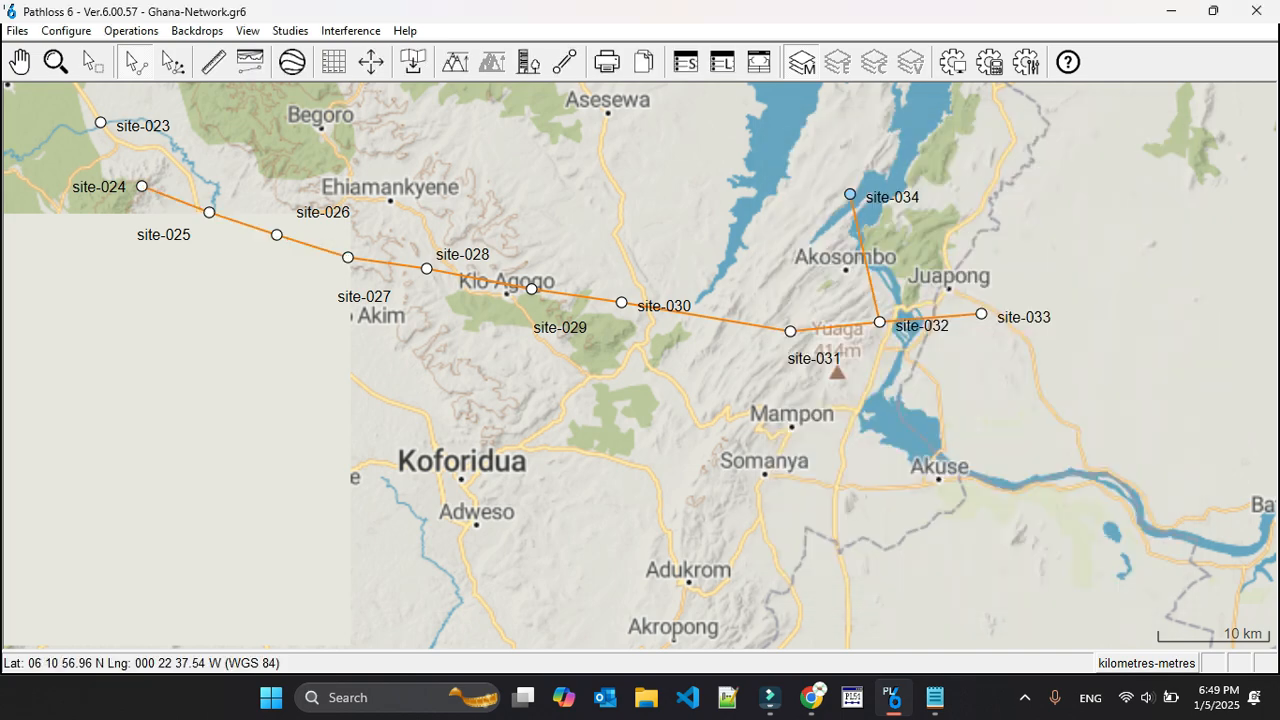
# Open the channel table of the site-025 to site-026 link and clear the transmit channels at both sites
pyautogui.click(229, 219)
pyautogui.click(218, 232)
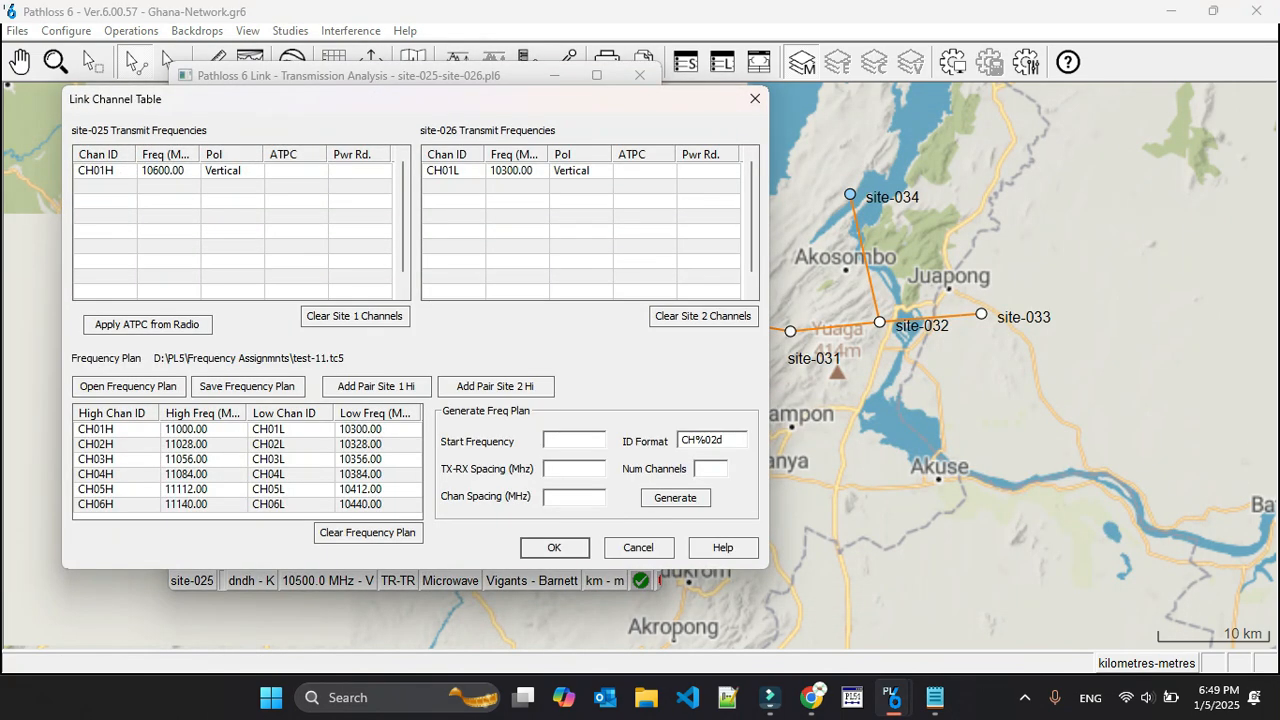
pyautogui.click(105, 171)
pyautogui.click(355, 316)
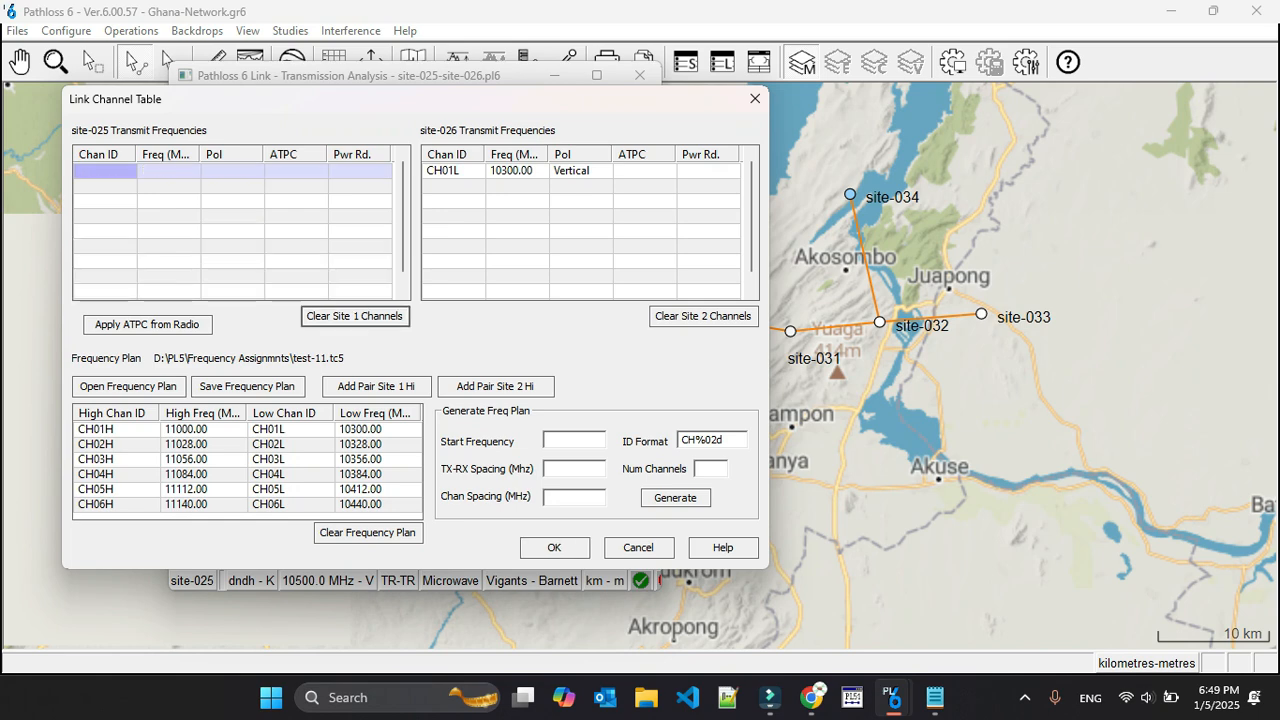
pyautogui.click(580, 171)
pyautogui.click(703, 316)
# Assign the CH06 channel pair with site-026 as the high site and update the design frequency to the channel table average
pyautogui.click(116, 504)
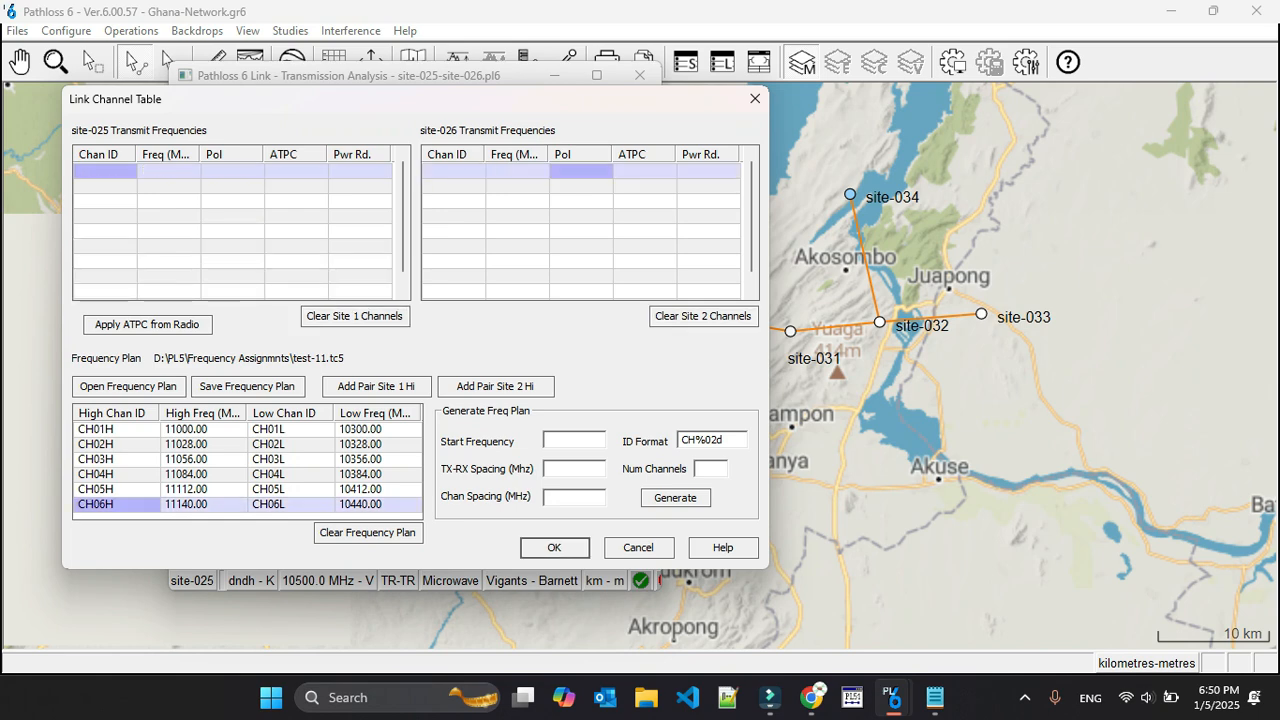
pyautogui.click(495, 386)
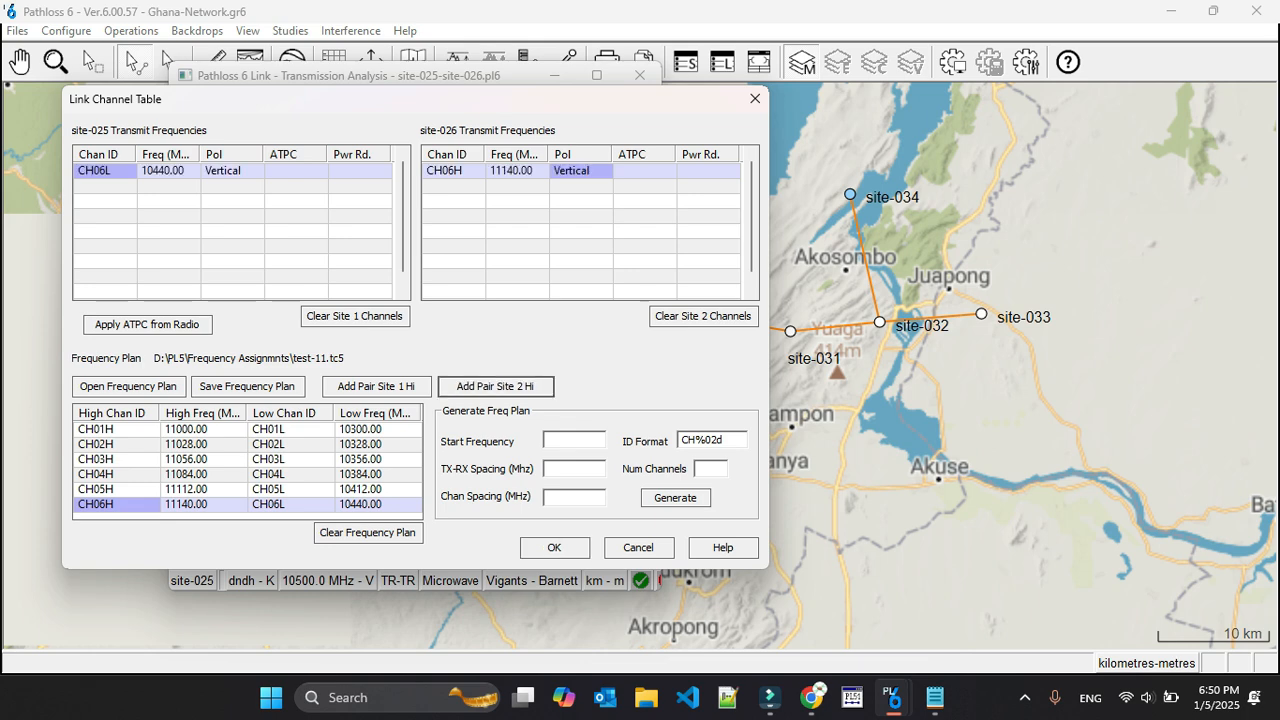
pyautogui.click(554, 547)
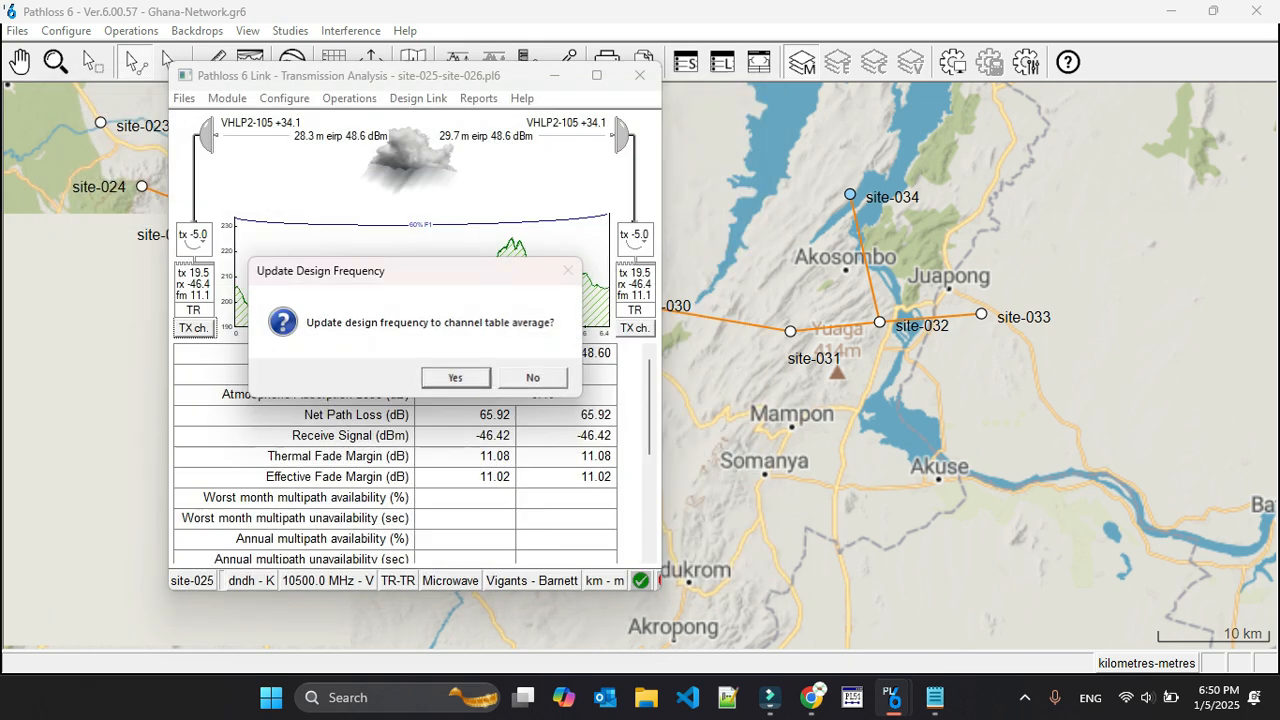
pyautogui.click(457, 376)
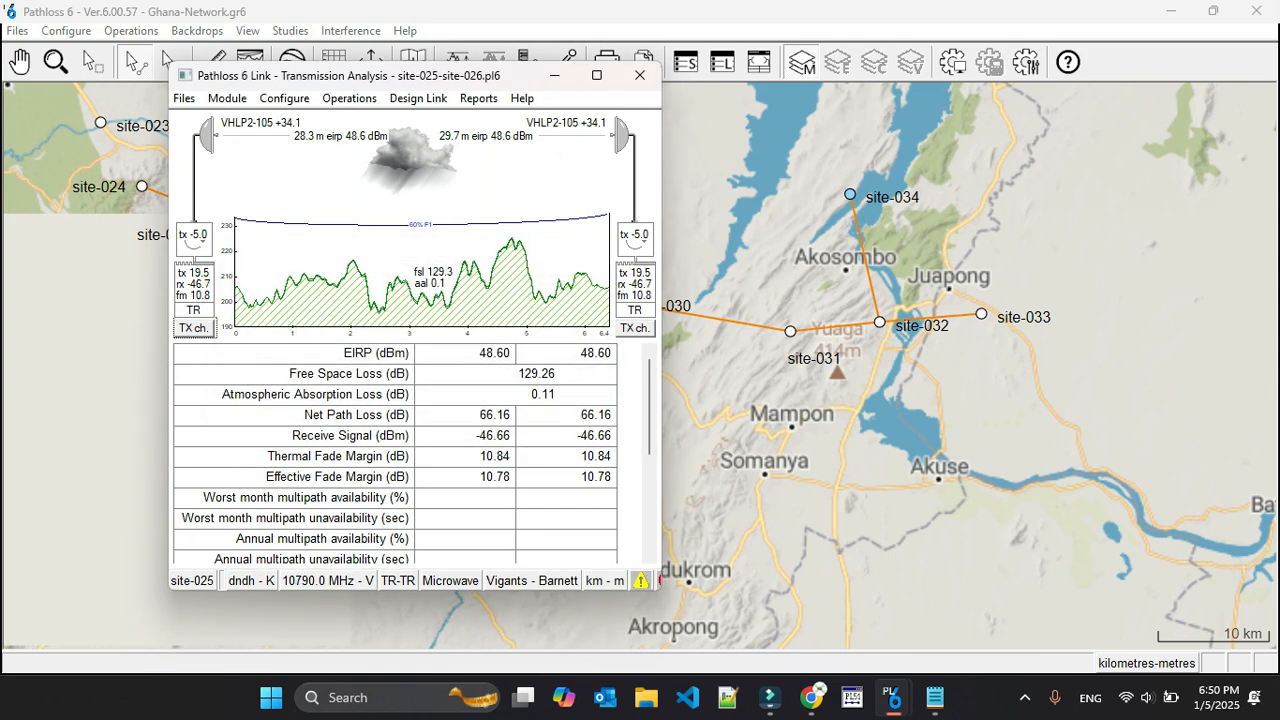
# Recalculate the link's path profile data with a C factor of 4.00 and review the link design warnings
pyautogui.click(597, 75)
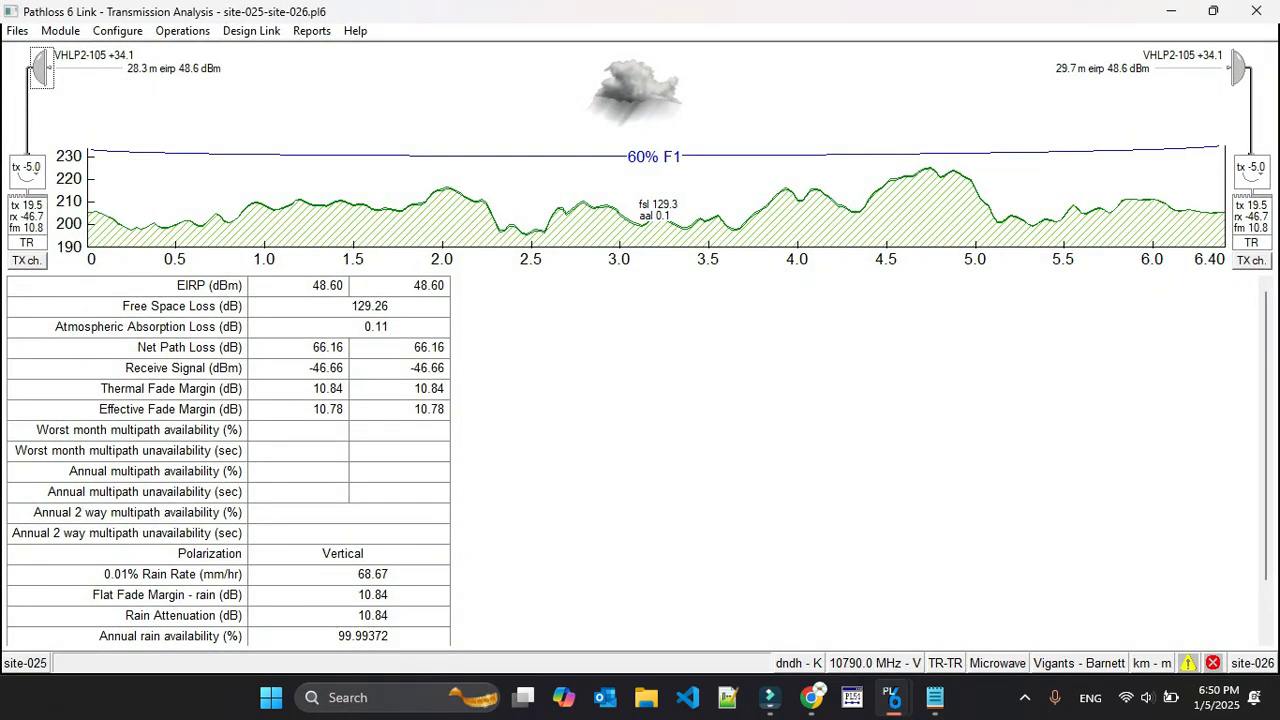
pyautogui.click(600, 205)
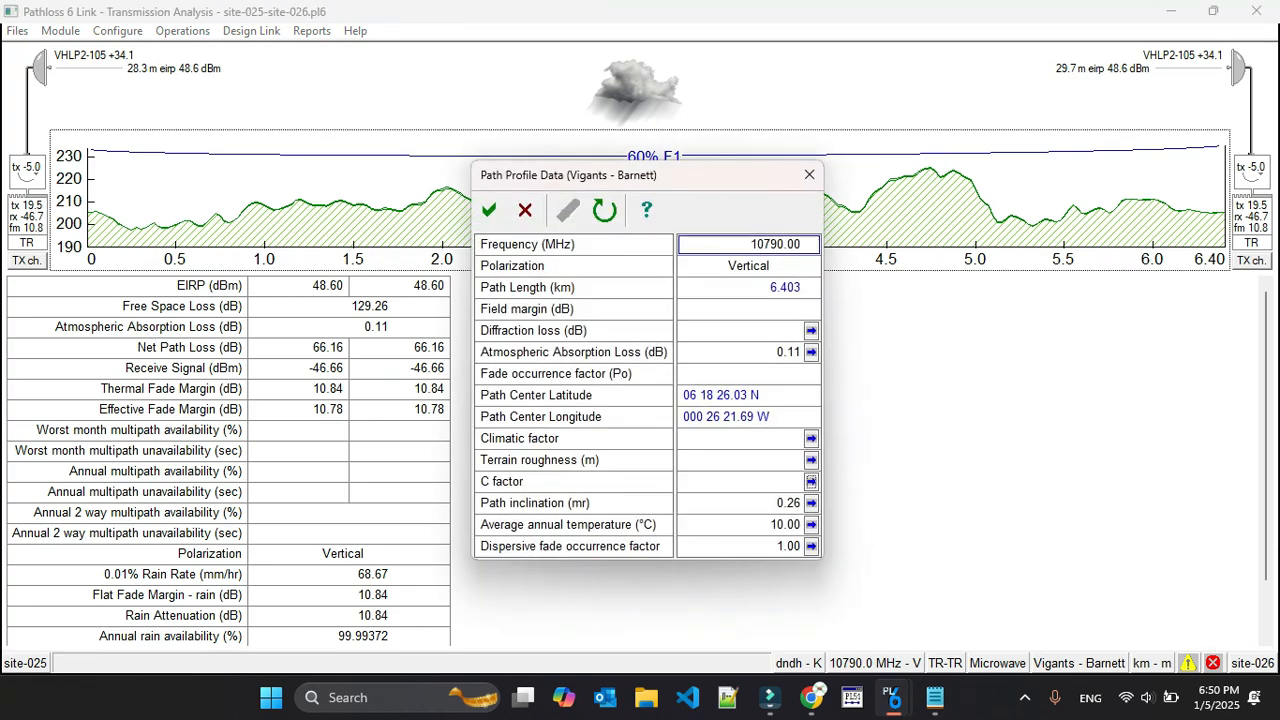
pyautogui.click(810, 175)
pyautogui.click(574, 400)
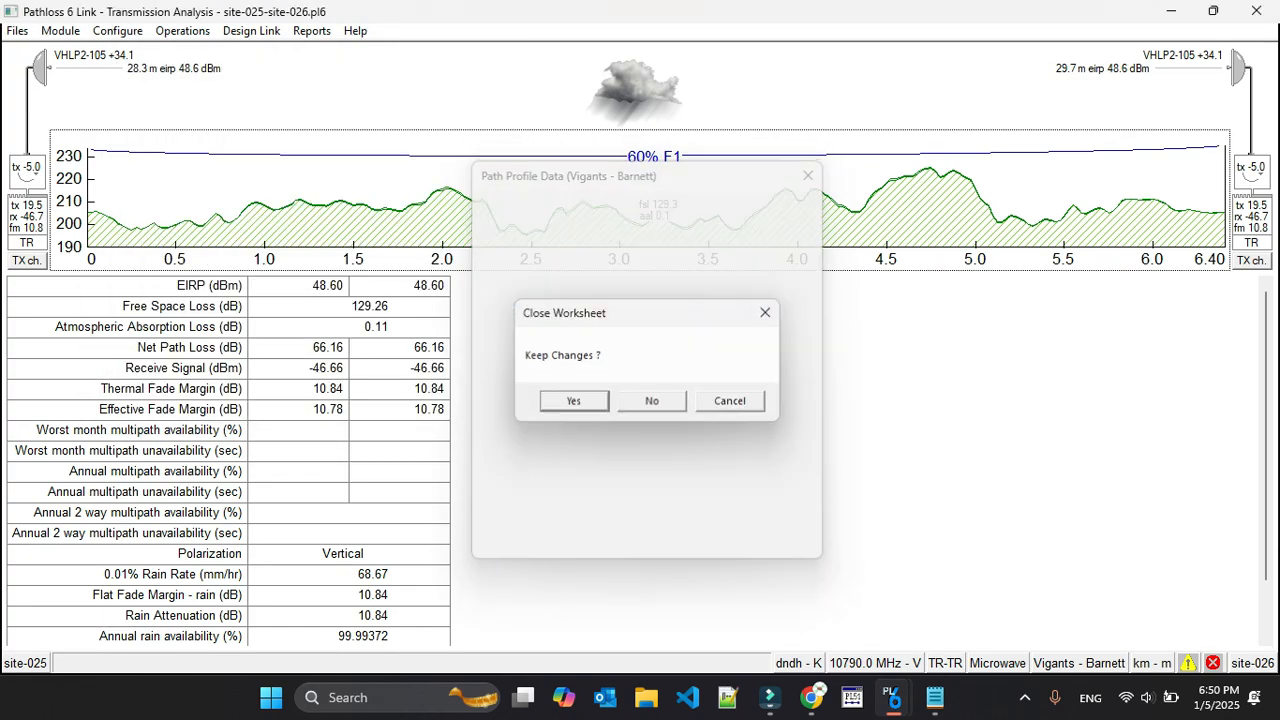
pyautogui.click(640, 92)
pyautogui.click(482, 200)
pyautogui.click(790, 463)
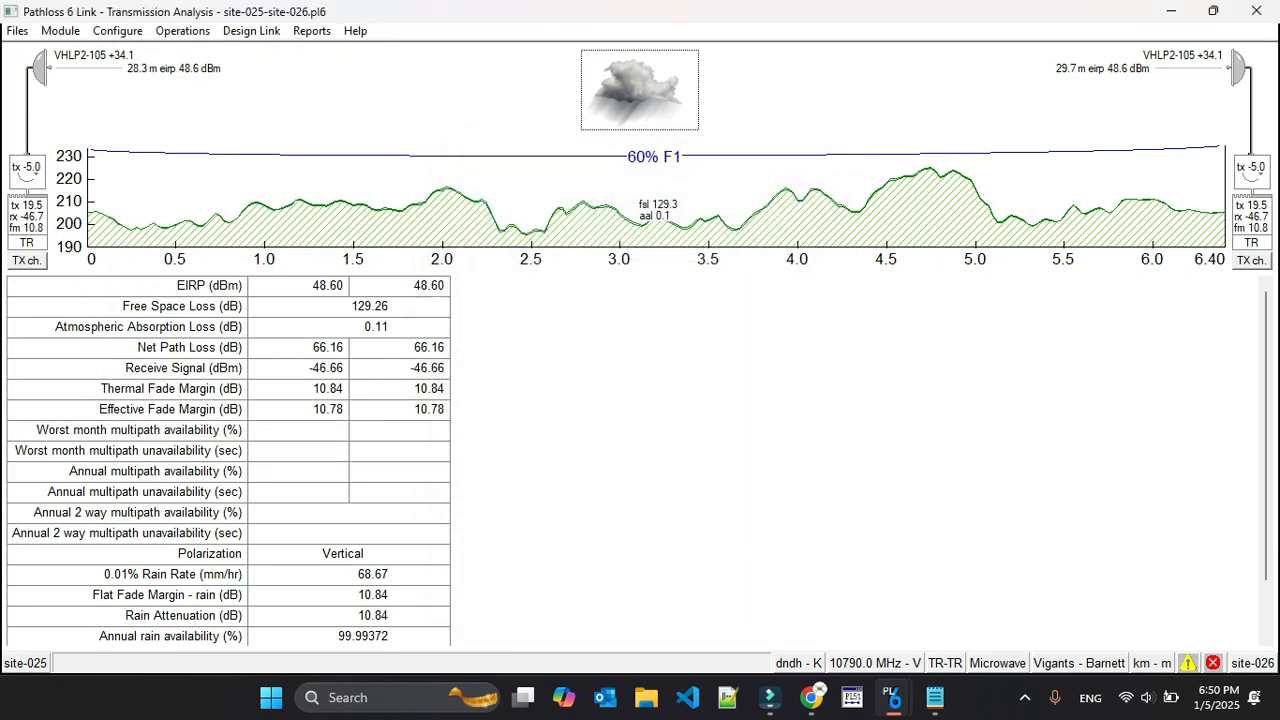
pyautogui.click(640, 205)
pyautogui.click(604, 210)
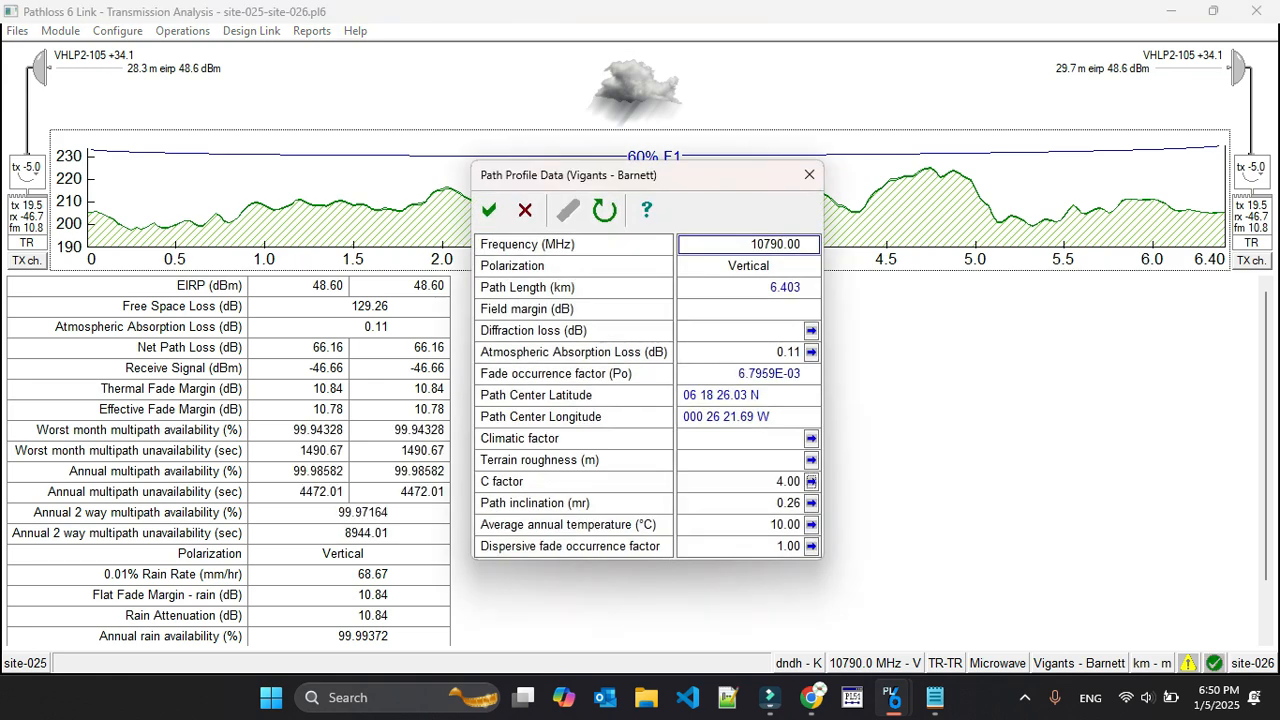
pyautogui.click(489, 210)
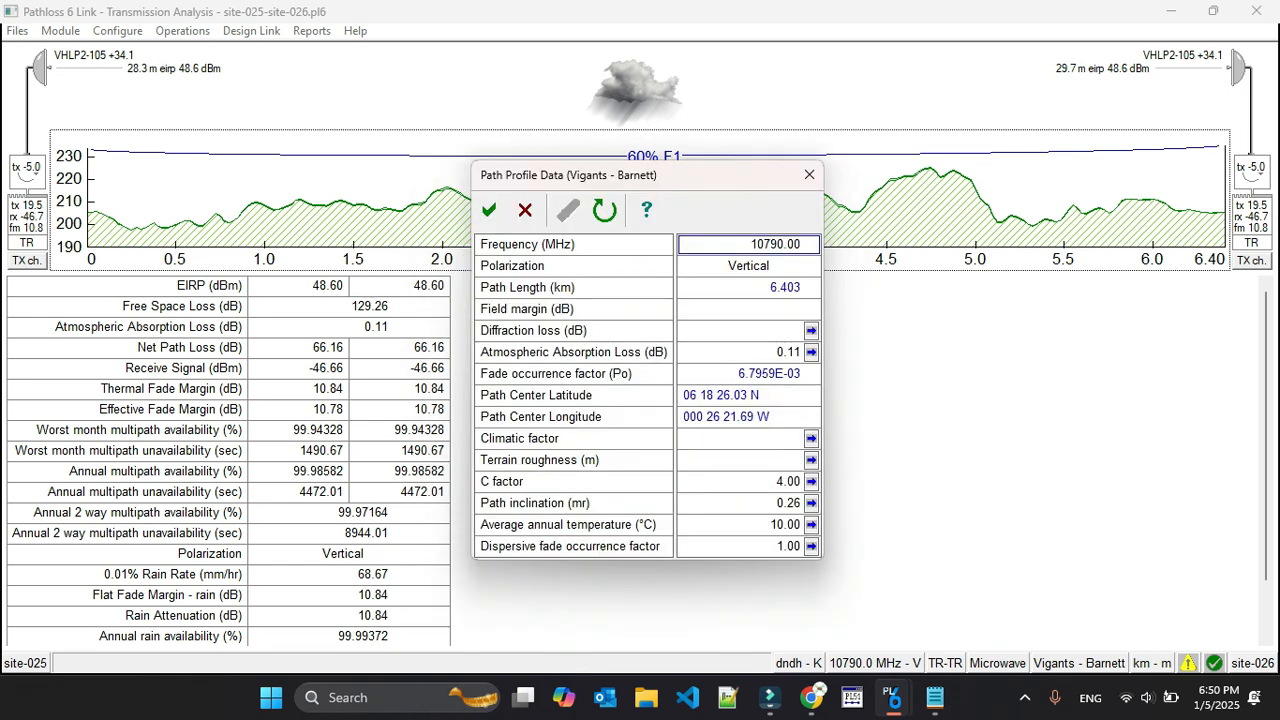
# Set the path profile frequency to 10590 MHz and save the site-025 to site-026 link when closing it
pyautogui.click(696, 244)
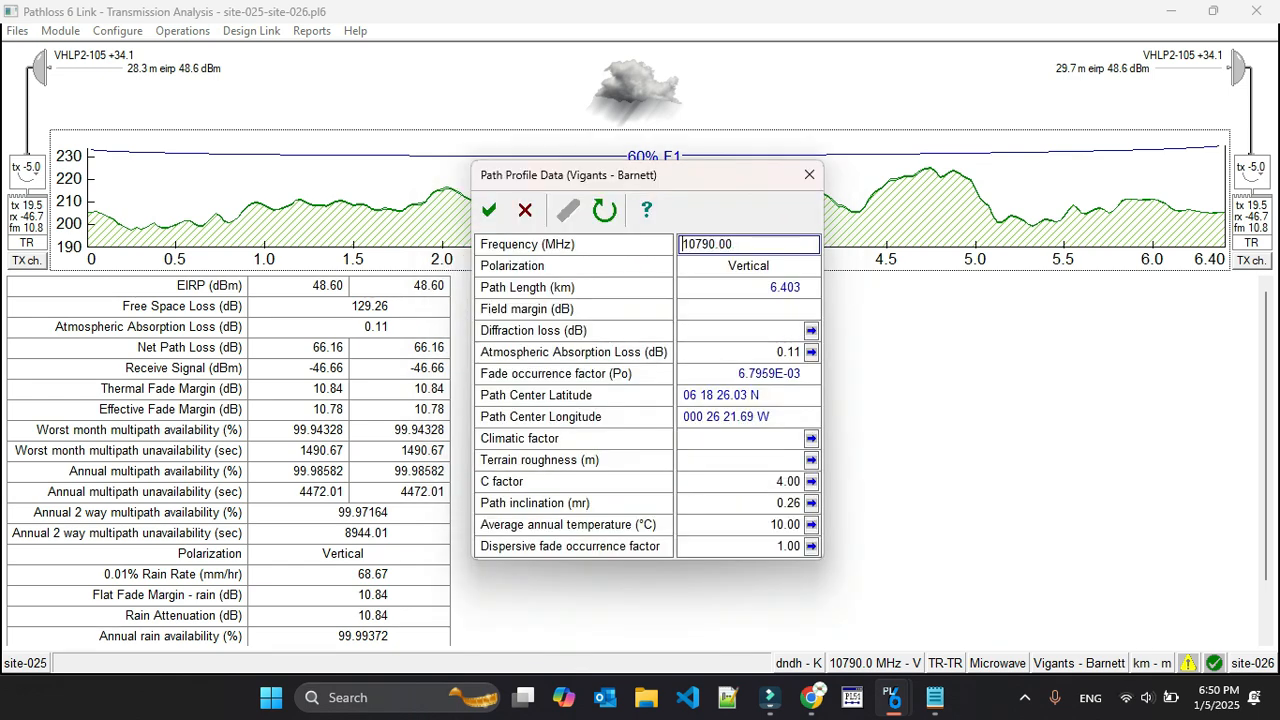
pyautogui.moveTo(696, 244); pyautogui.dragTo(702, 244)
pyautogui.write('5')
pyautogui.press('Return')
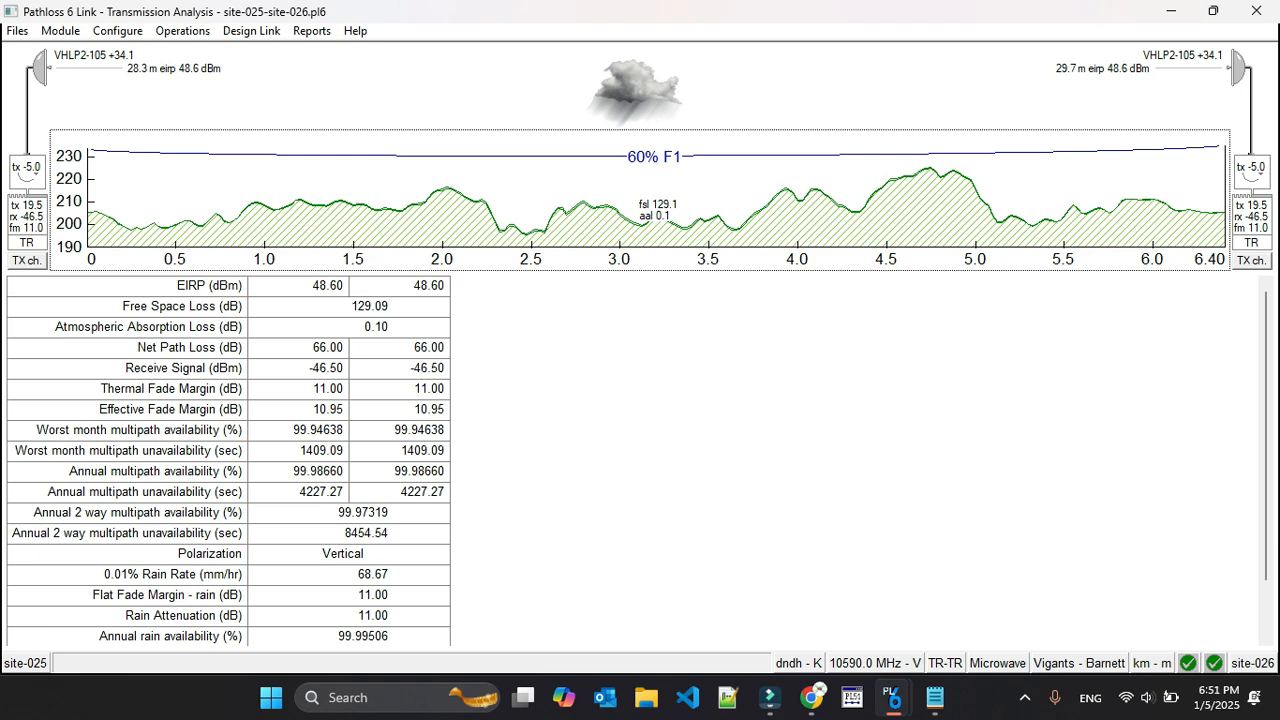
pyautogui.click(1256, 11)
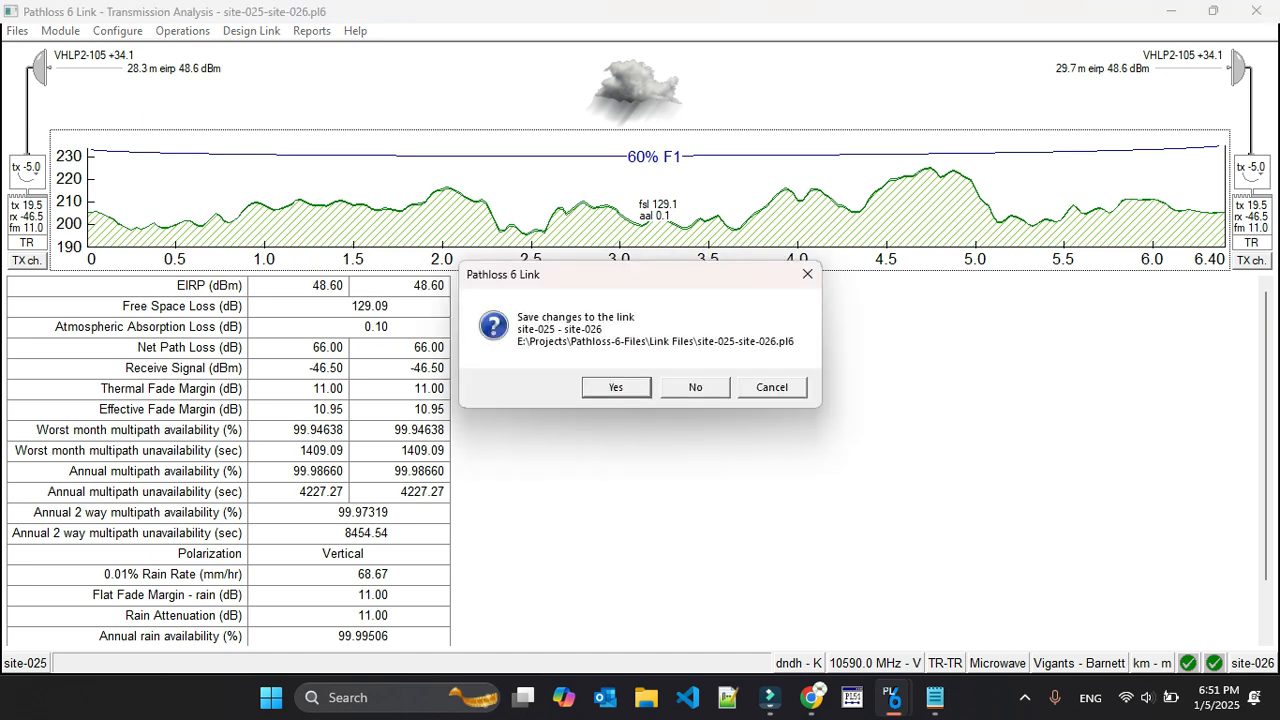
pyautogui.click(618, 387)
# Recalculate the intra-system interference for the test group against itself, continuing with clutter in the OHLOSS calculations
pyautogui.click(350, 31)
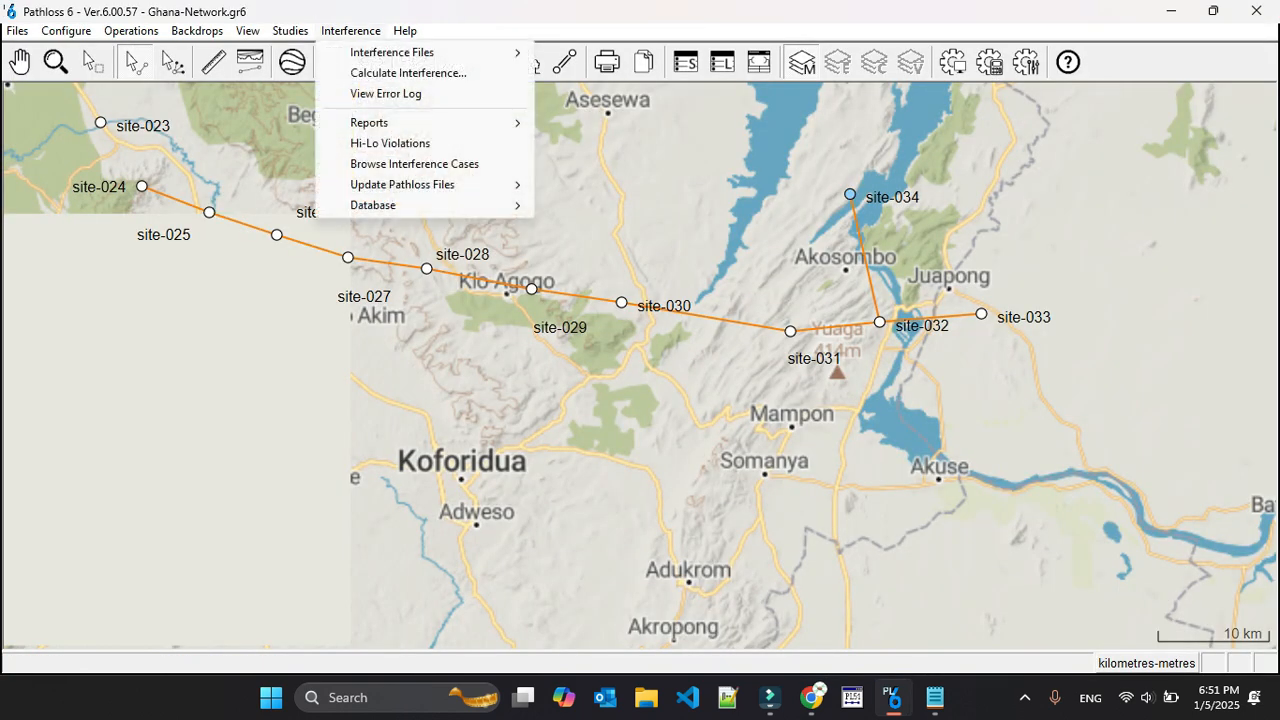
pyautogui.click(408, 73)
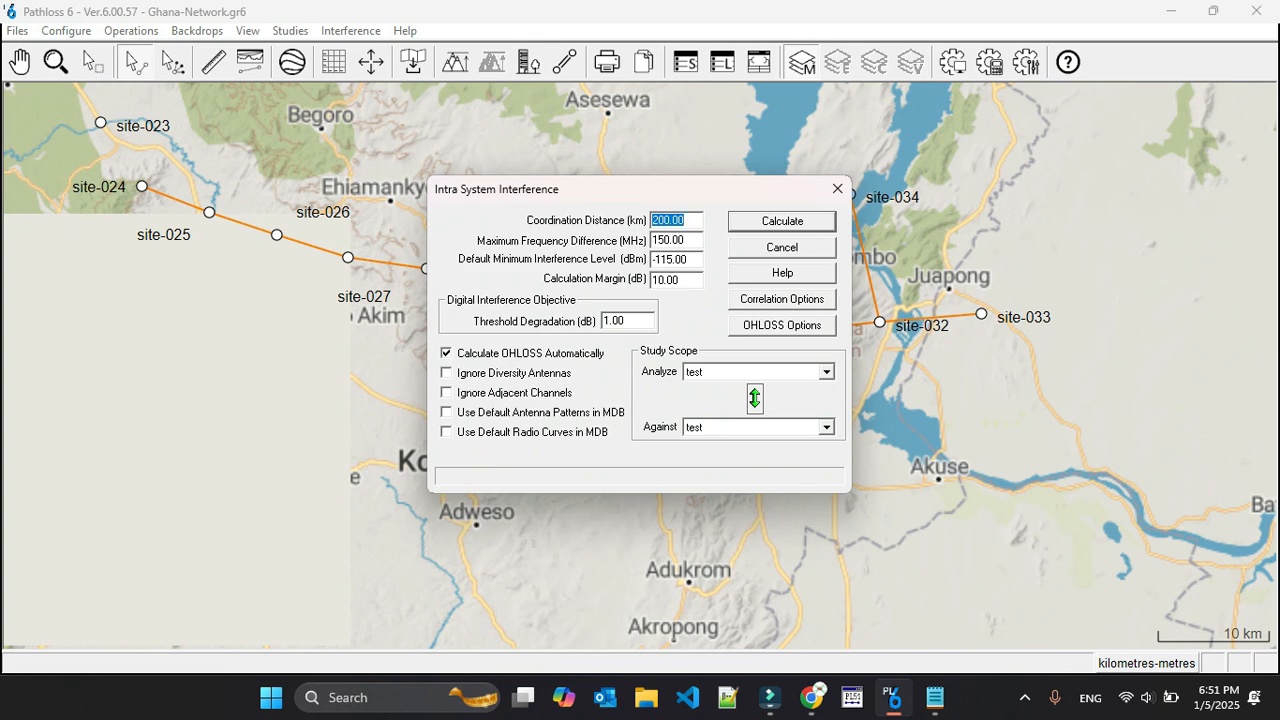
pyautogui.click(782, 221)
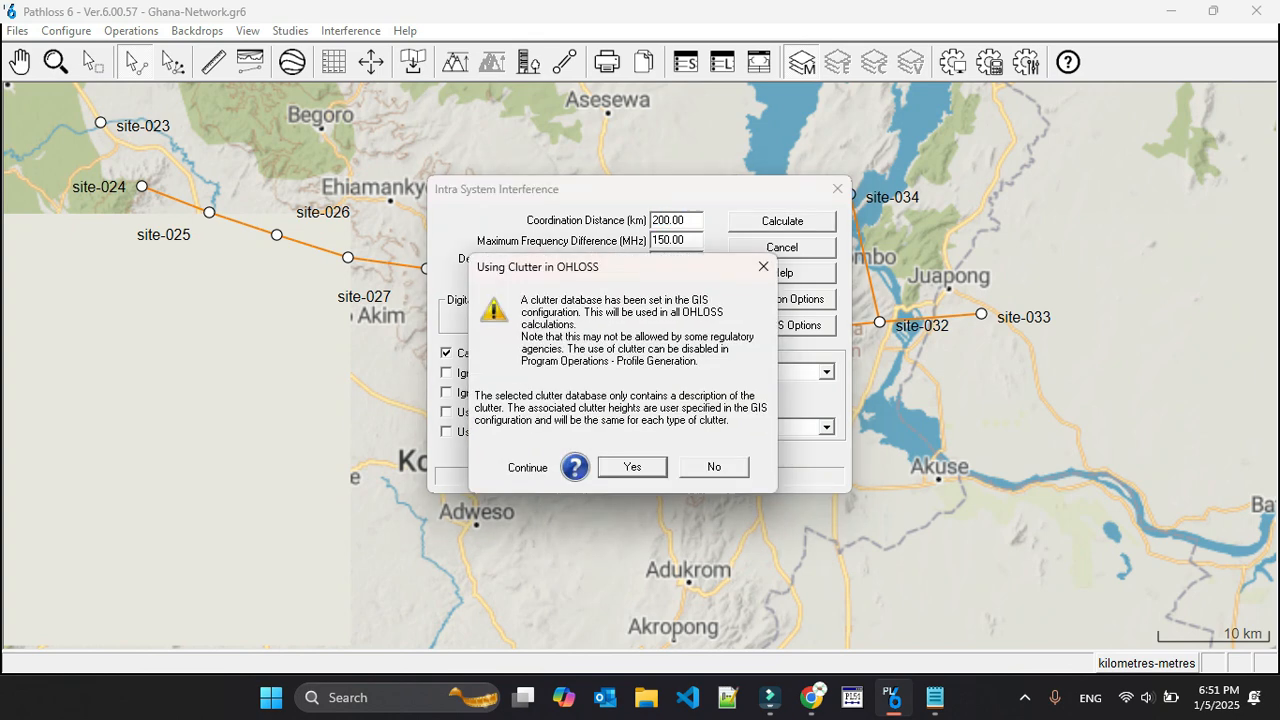
pyautogui.click(632, 467)
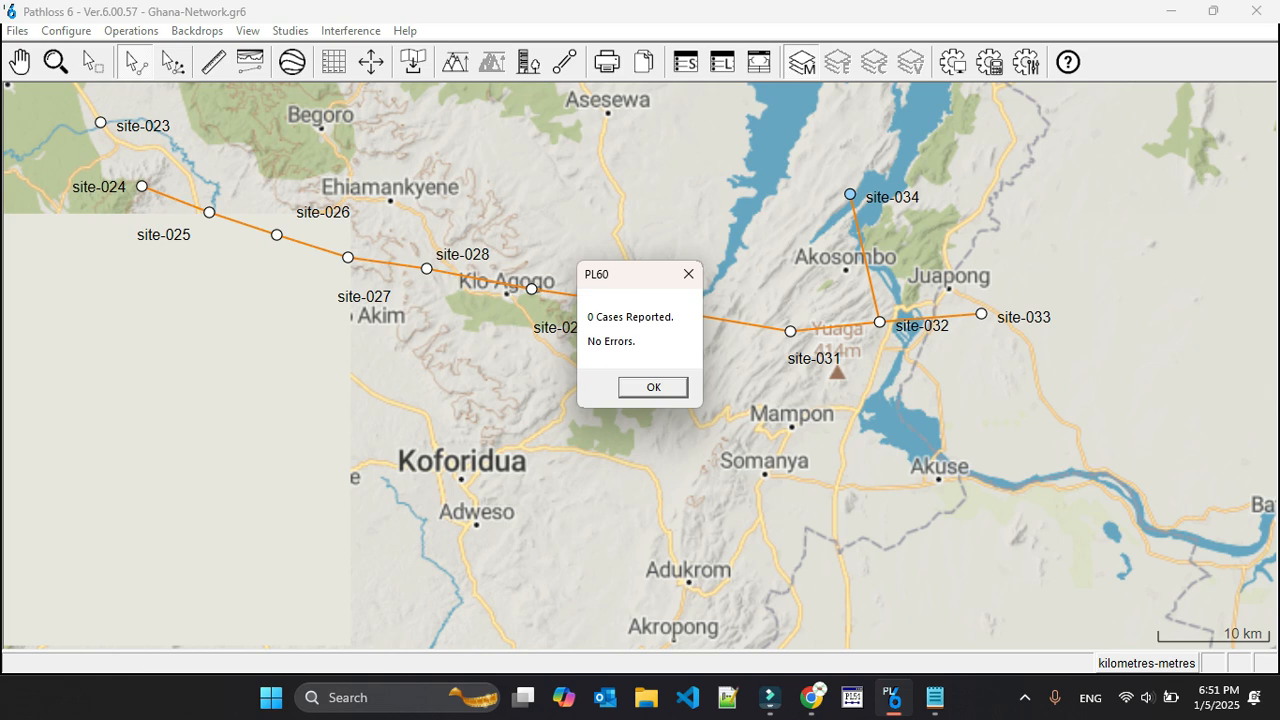
pyautogui.click(653, 387)
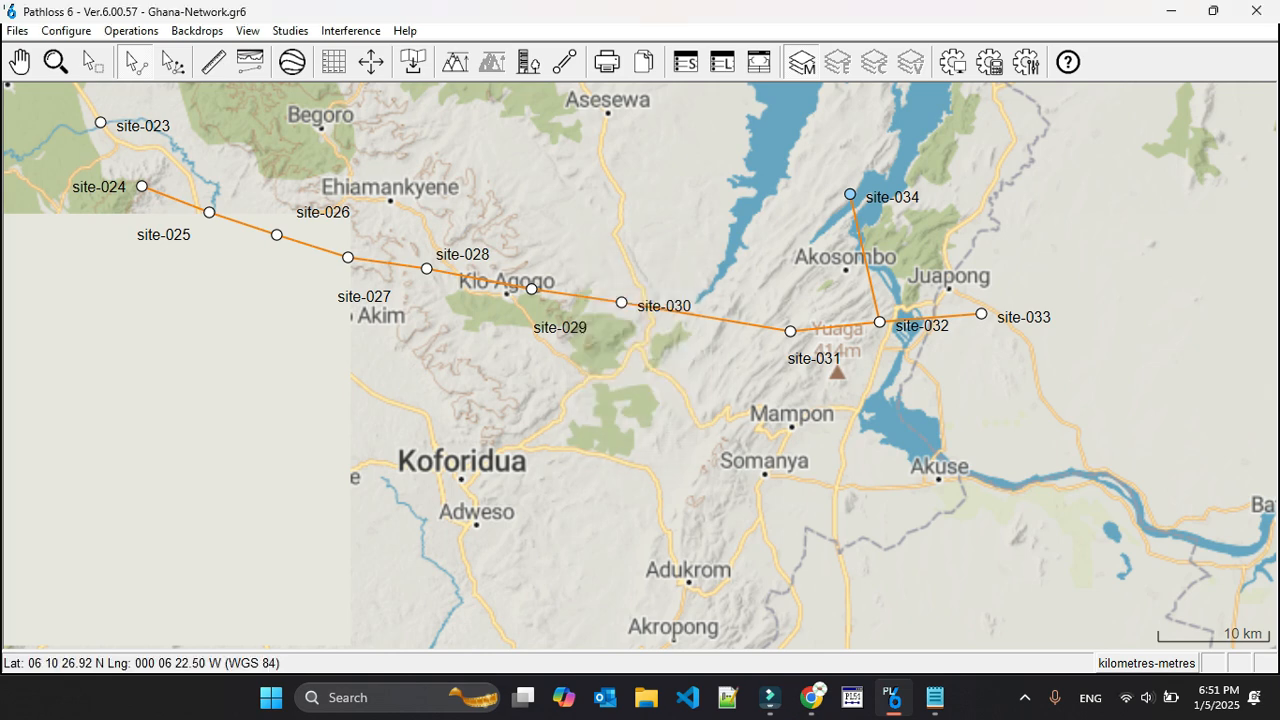
# Generate the interference high-low violation report again and check it for remaining entries
pyautogui.click(350, 30)
pyautogui.click(390, 143)
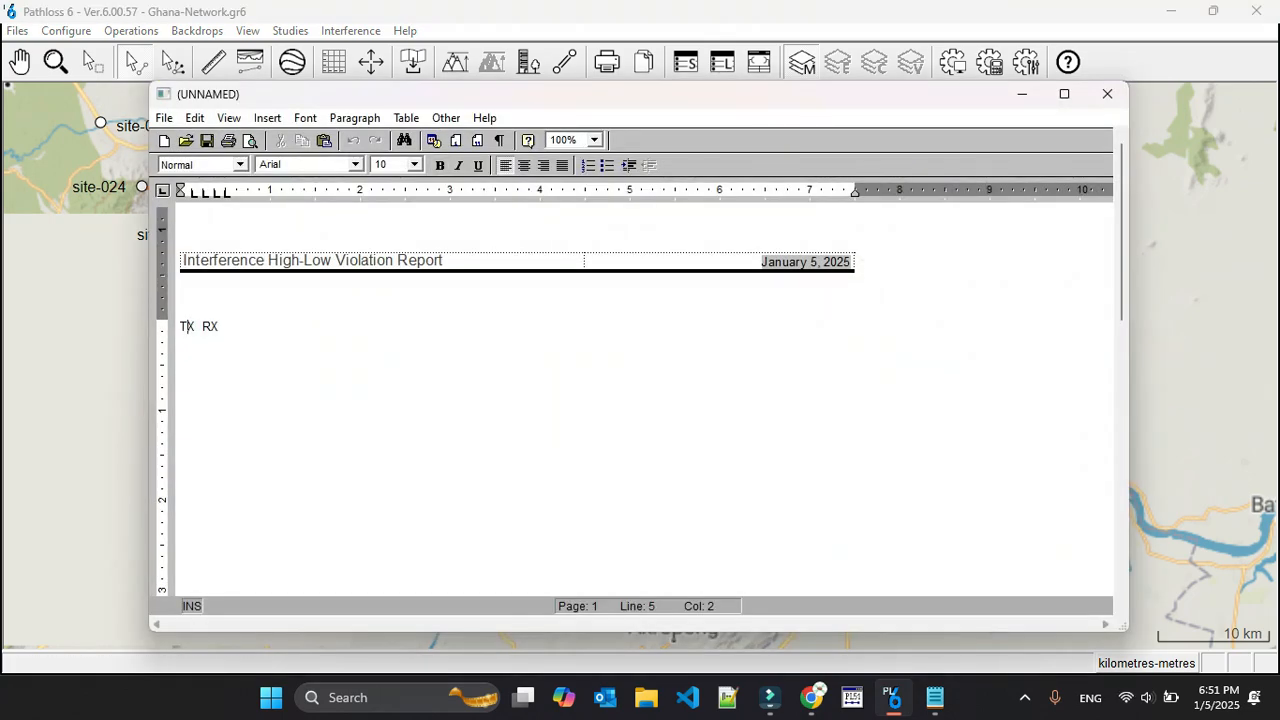
pyautogui.click(1107, 93)
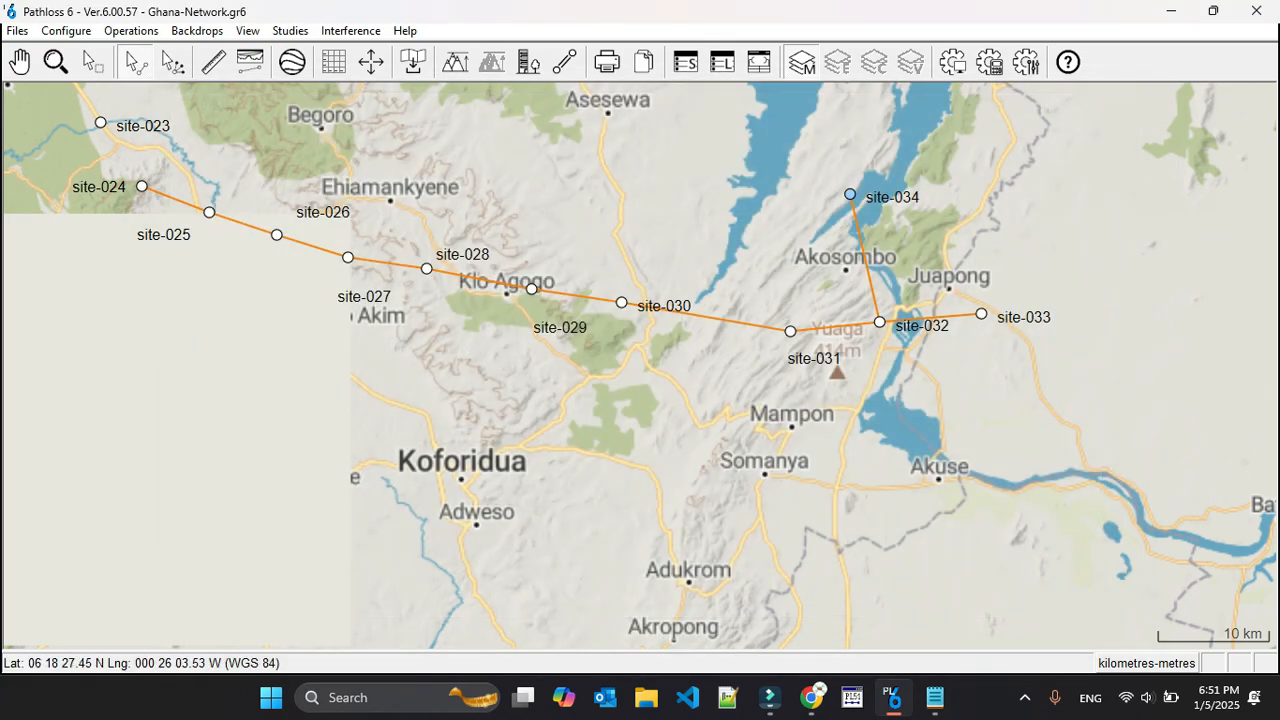
pyautogui.click(246, 224)
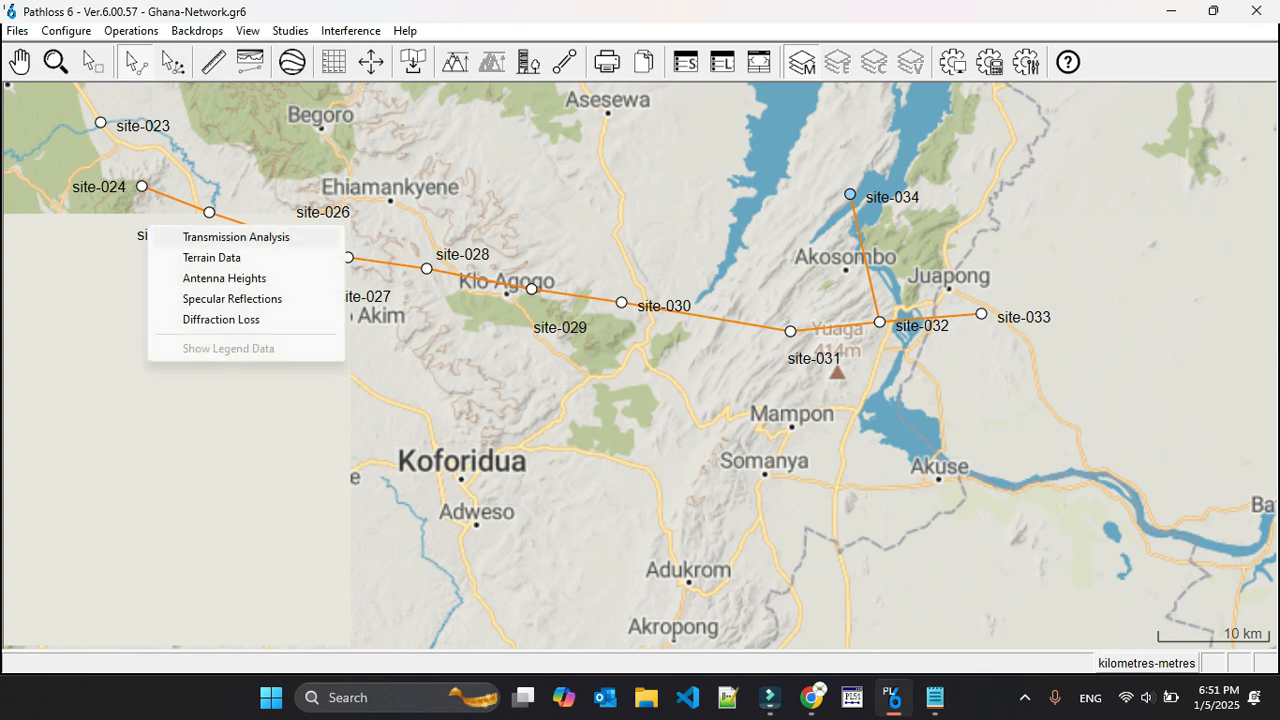
pyautogui.click(203, 208)
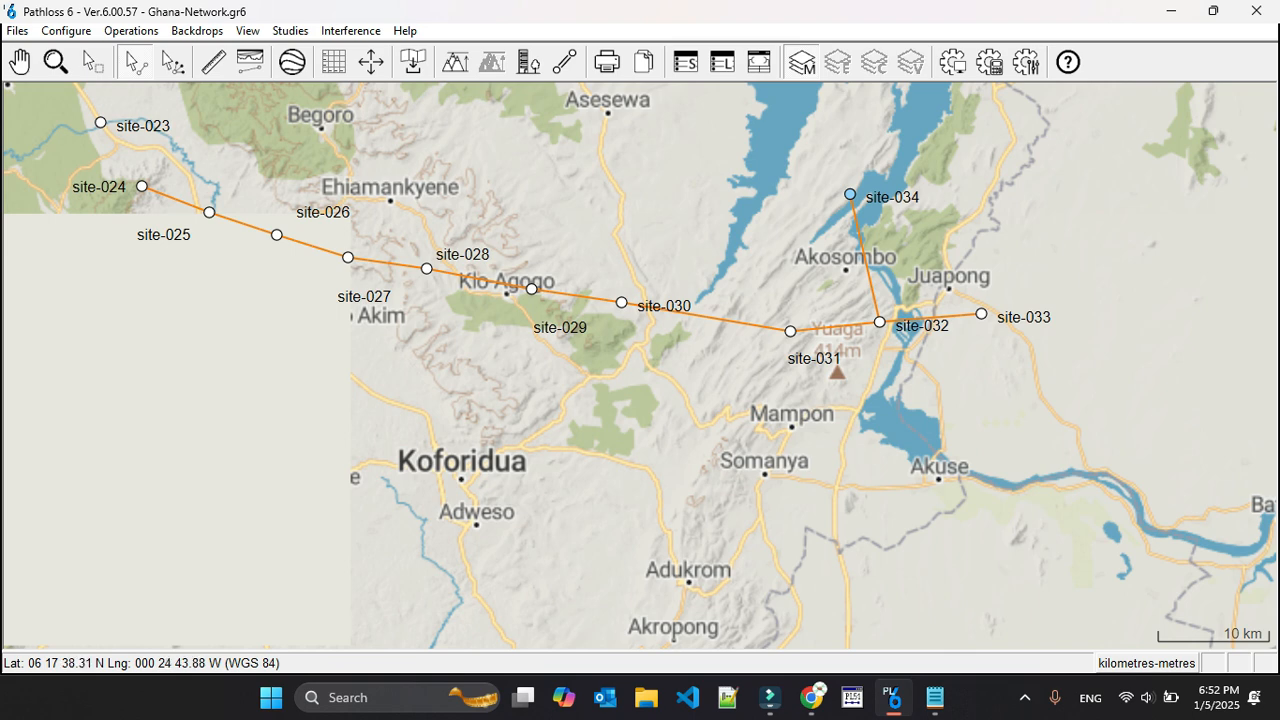
pyautogui.rightClick(243, 224)
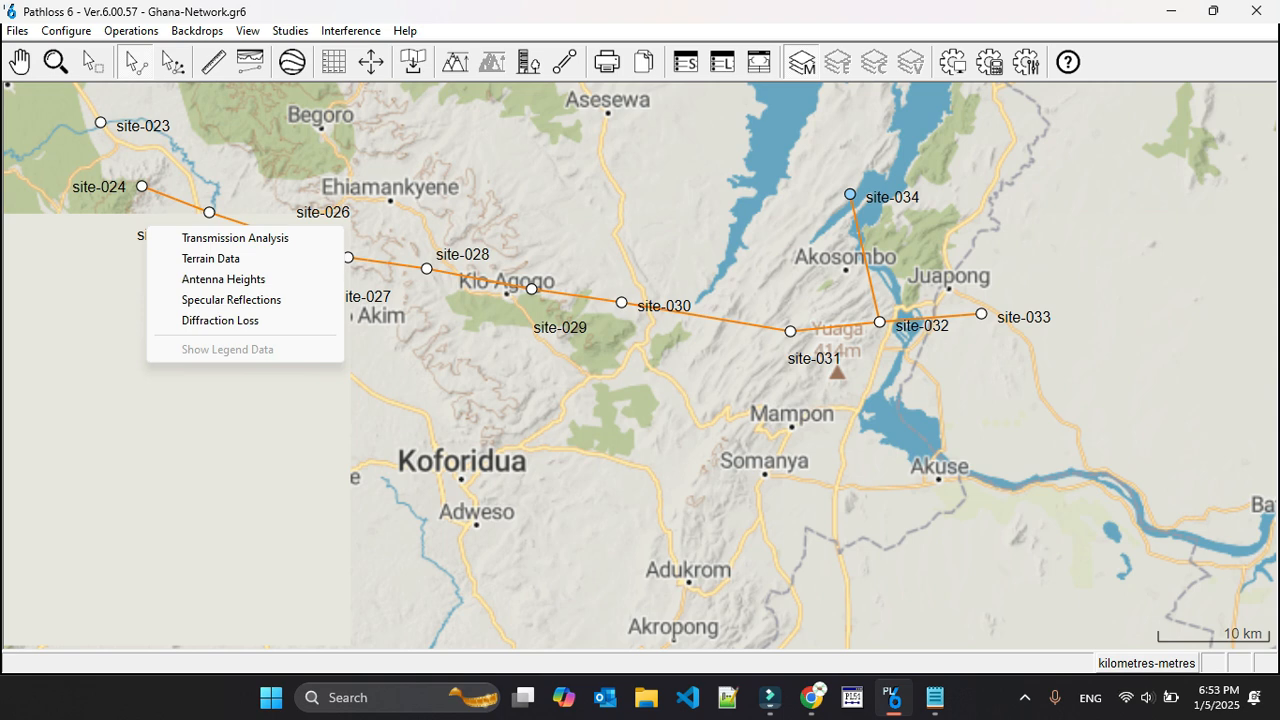
pyautogui.click(269, 180)
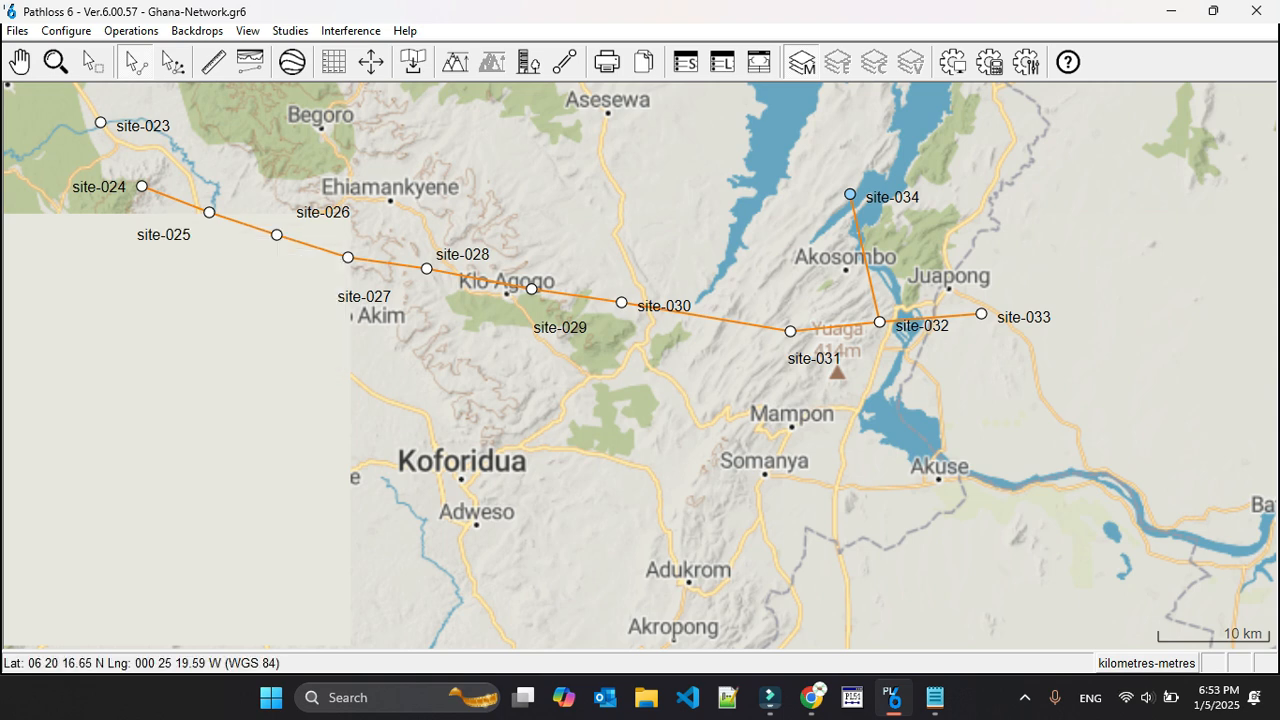